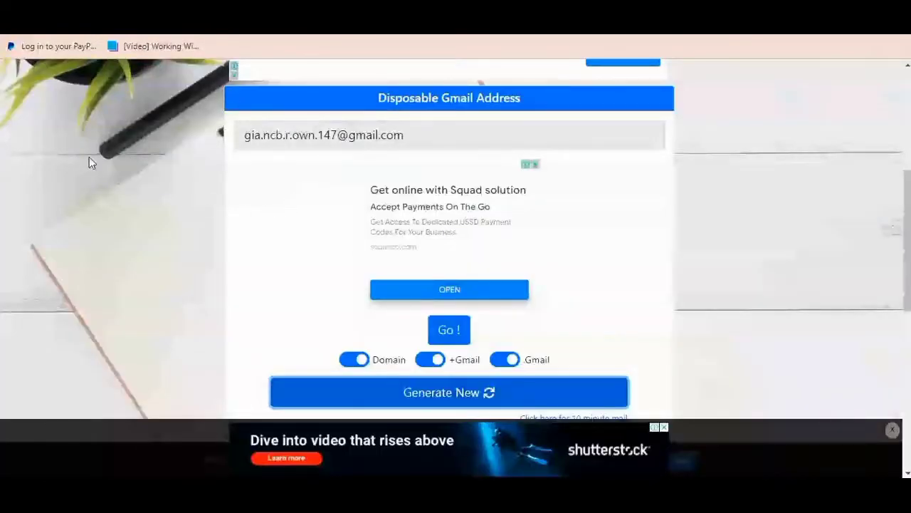
Step: Generate new disposable email addresses until a plus-style Gmail address is offered
scroll(696, 231, "up", 2)
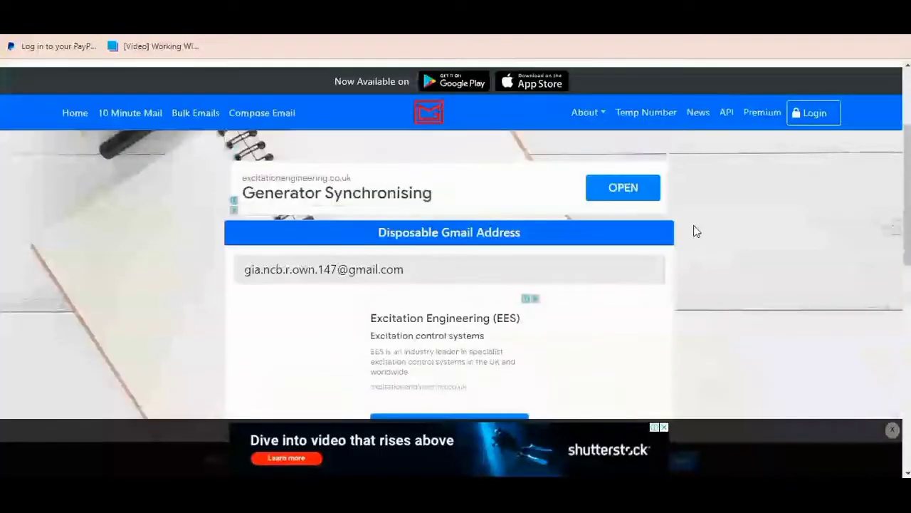
scroll(696, 230, "down", 2)
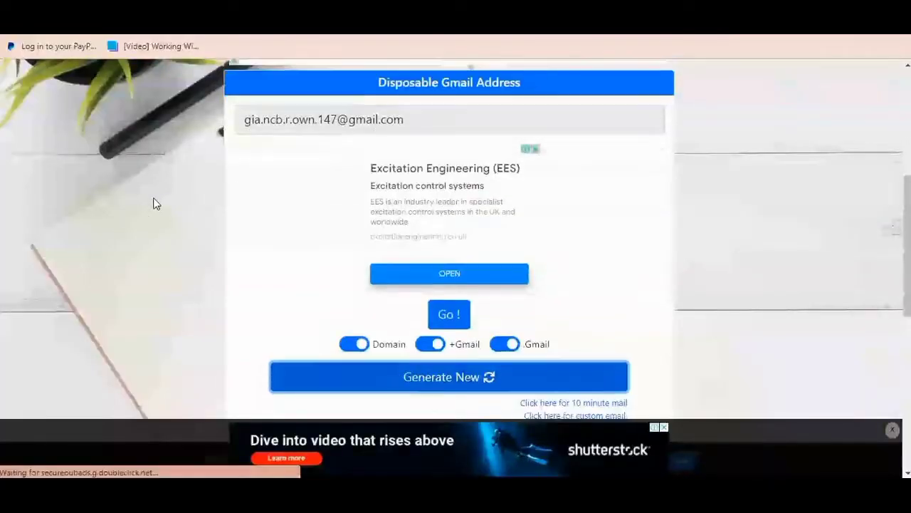
scroll(153, 205, "down", 3)
scroll(157, 205, "up", 3)
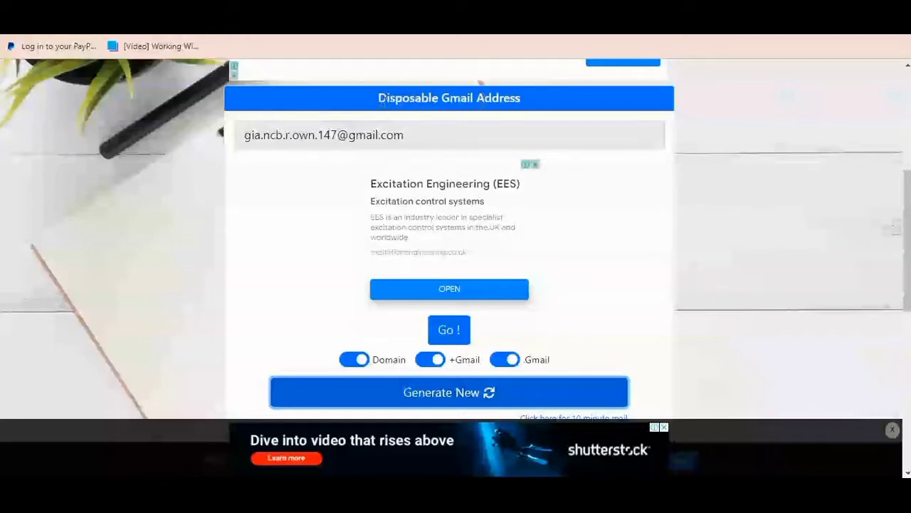
left_click(450, 398)
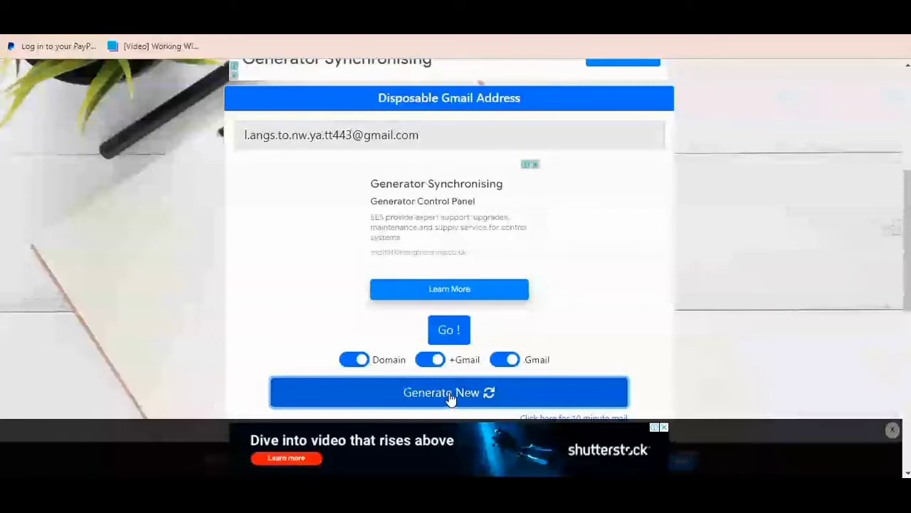
left_click(450, 397)
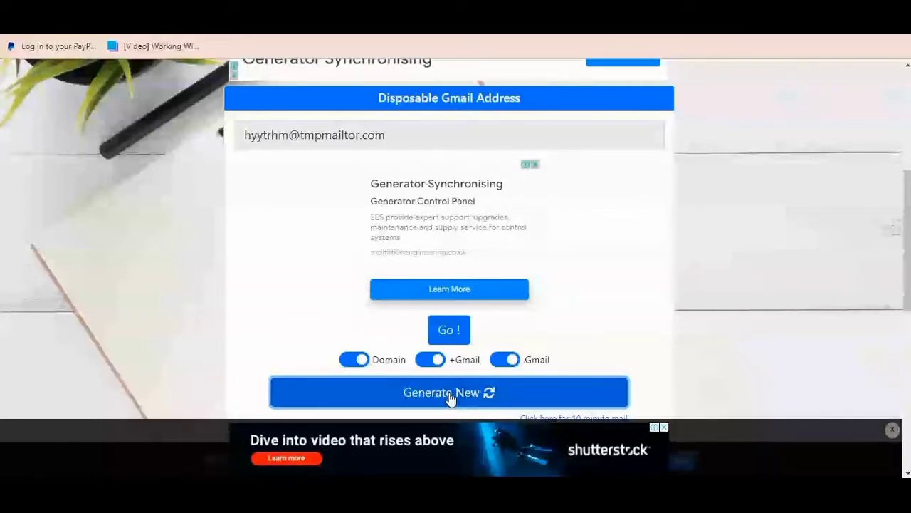
left_click(450, 397)
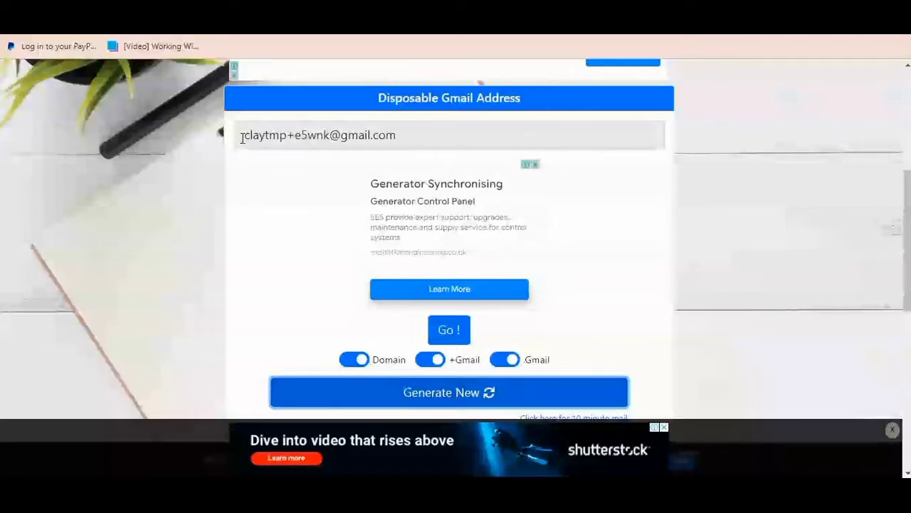
Step: Copy the generated disposable Gmail address and open its mailbox
left_click_drag(243, 137, 395, 135)
right_click(348, 140)
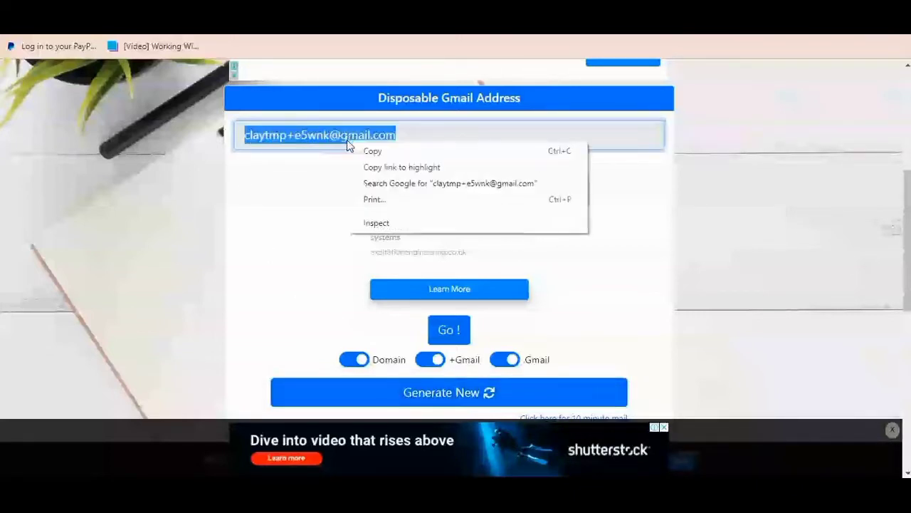
left_click(374, 153)
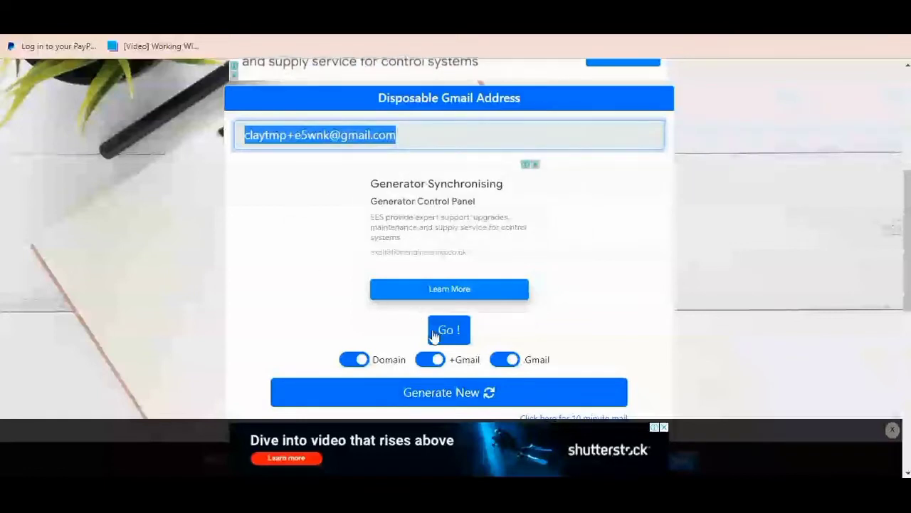
right_click(320, 135)
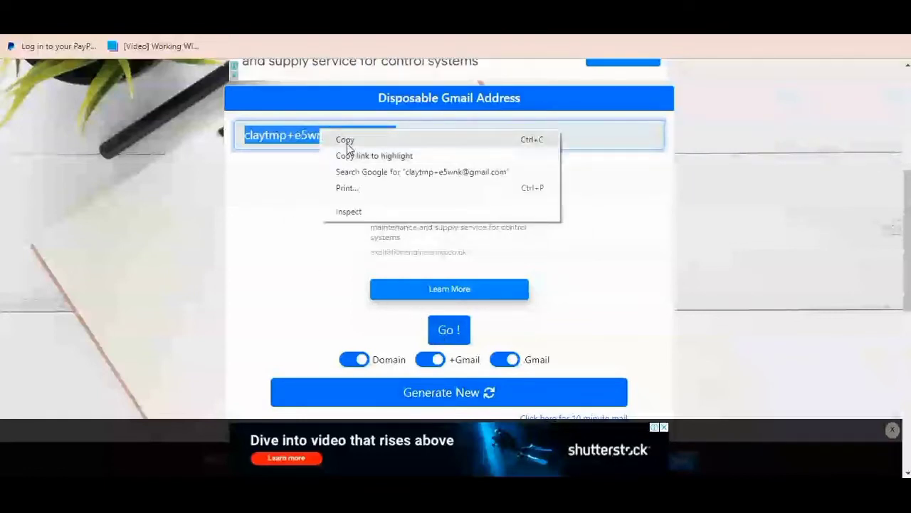
left_click(347, 142)
left_click(459, 331)
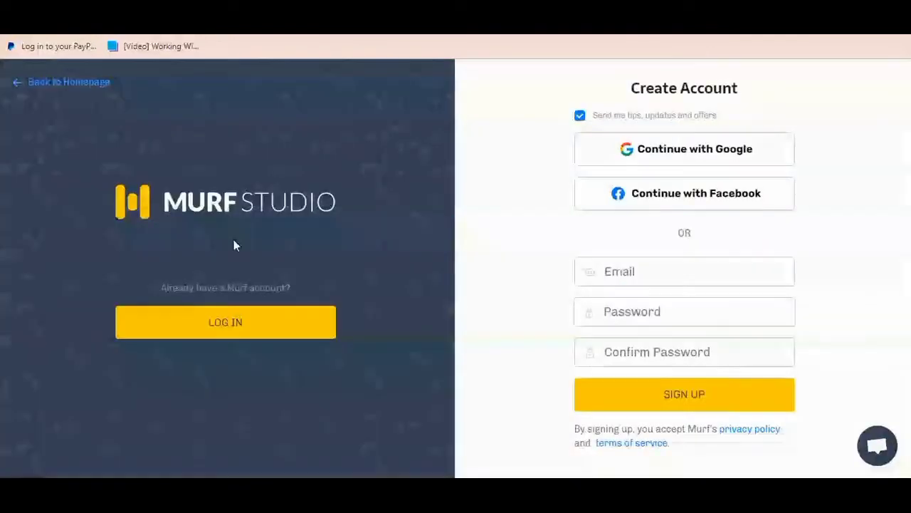
Step: Sign up for a Murf Studio account with the copied email, filling in the password and its confirmation, and dismiss the password warning
right_click(631, 273)
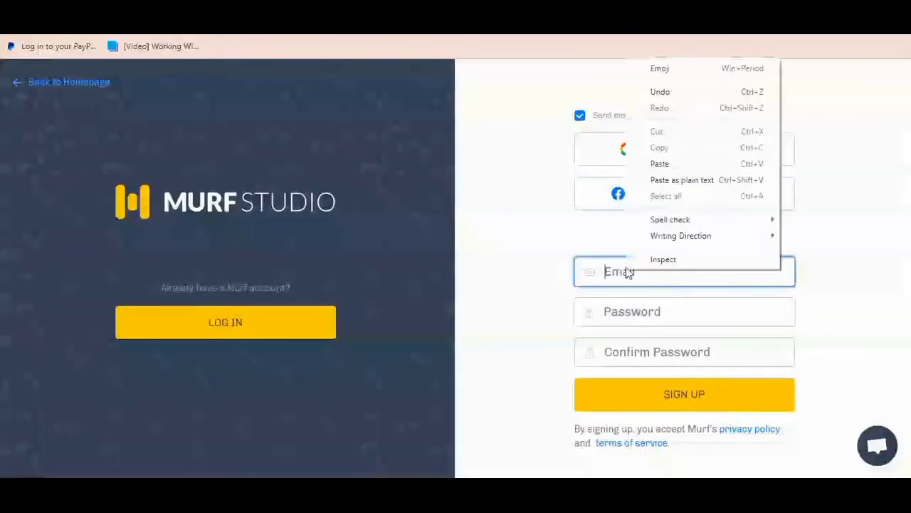
left_click(658, 164)
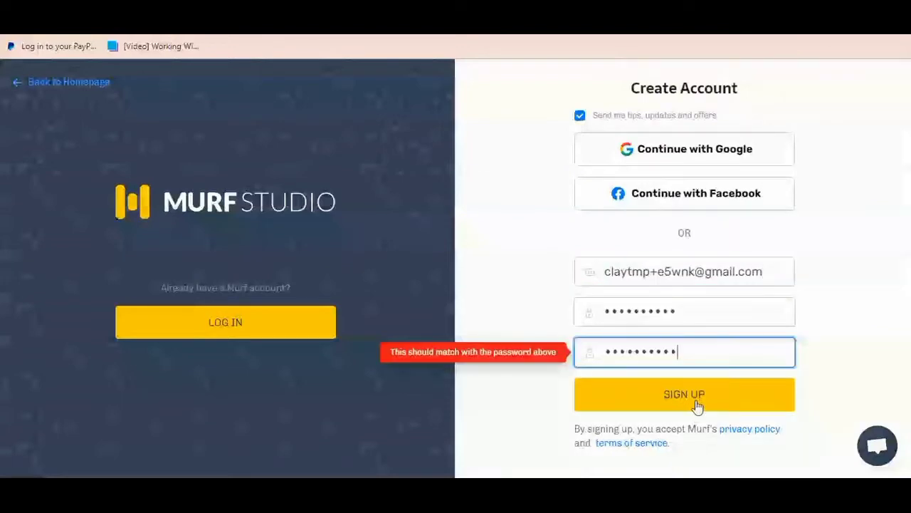
left_click(696, 397)
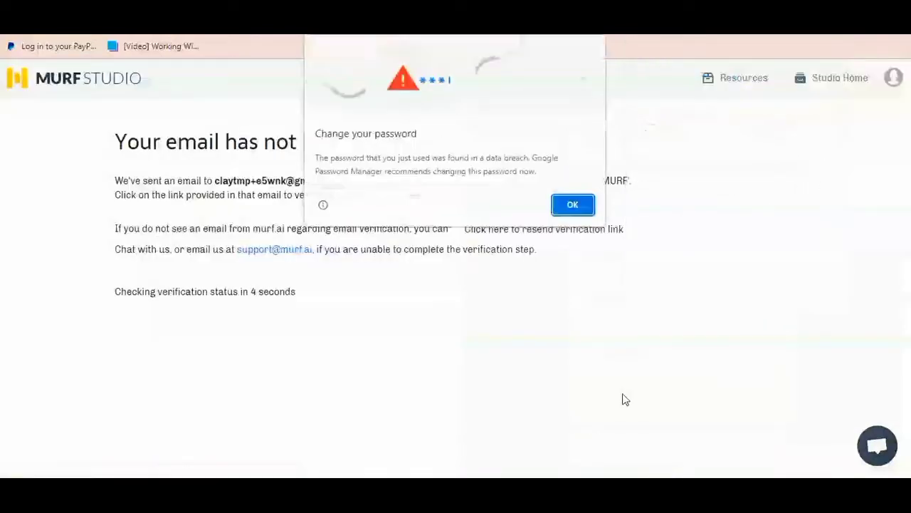
left_click(575, 205)
left_click(806, 215)
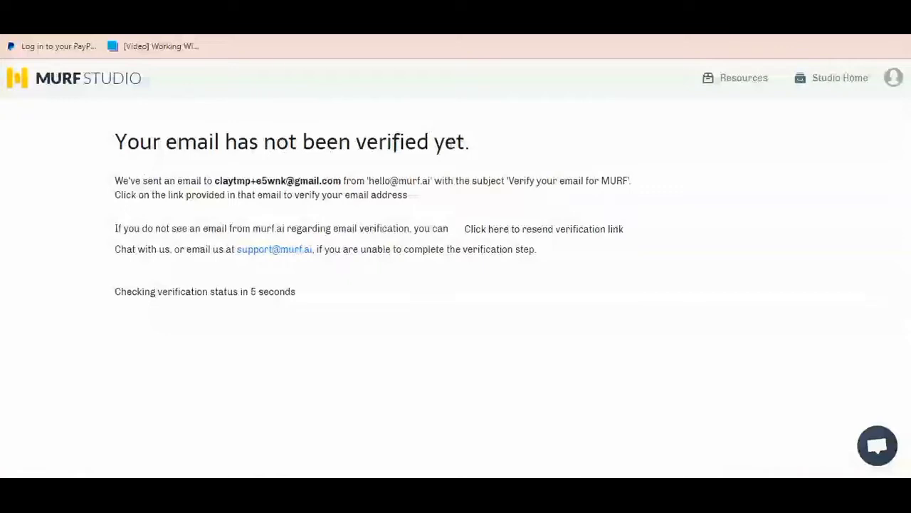
Step: Return to the disposable mailbox, reload it and open Murf's "Verify your email" message in a new tab
left_click(278, 18)
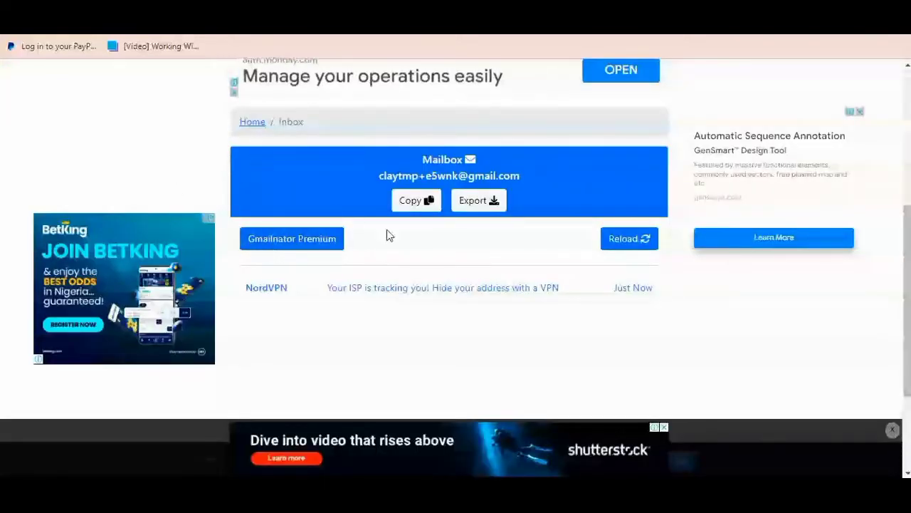
left_click(643, 239)
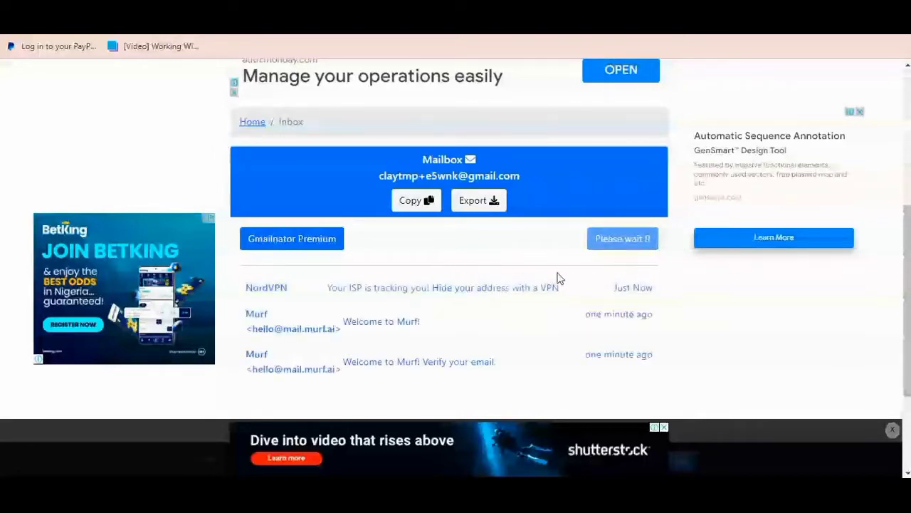
scroll(710, 309, "down", 1)
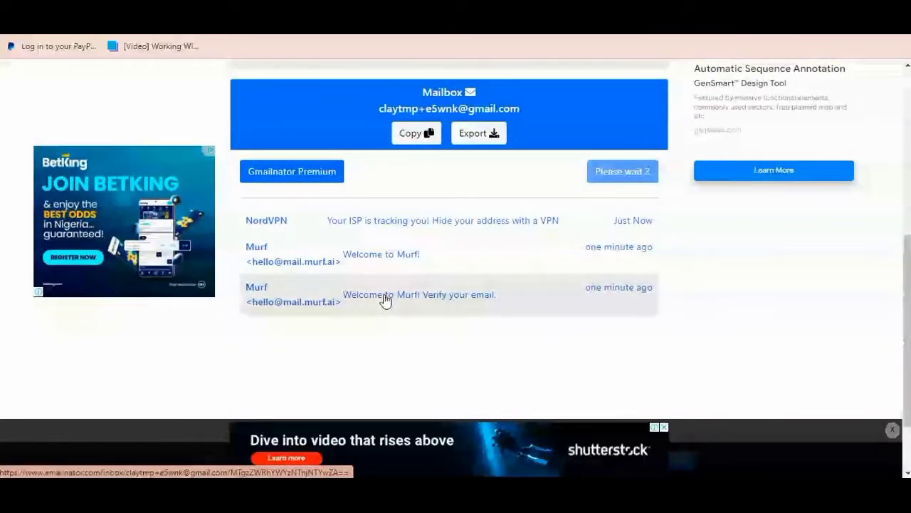
right_click(384, 299)
left_click(413, 305)
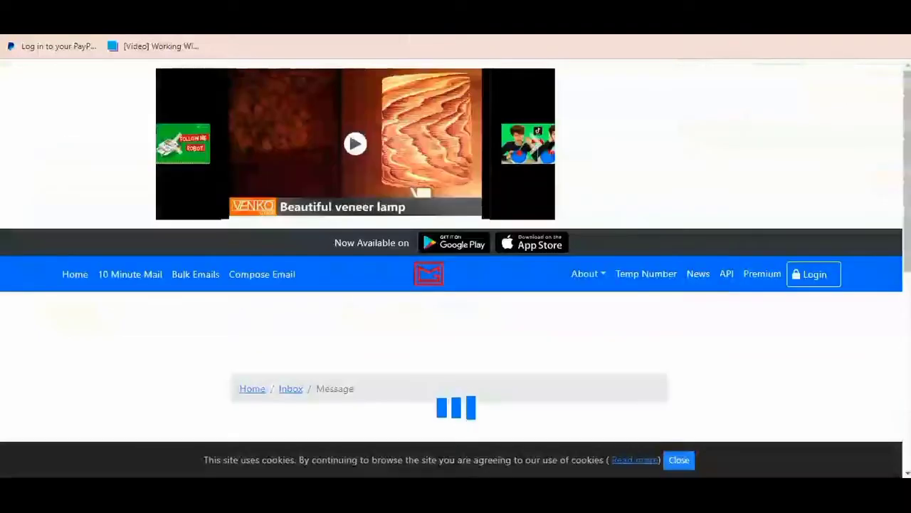
Step: Verify the Murf account through the message's verification link and close the leftover mail tabs
scroll(327, 256, "down", 4)
scroll(335, 265, "down", 1)
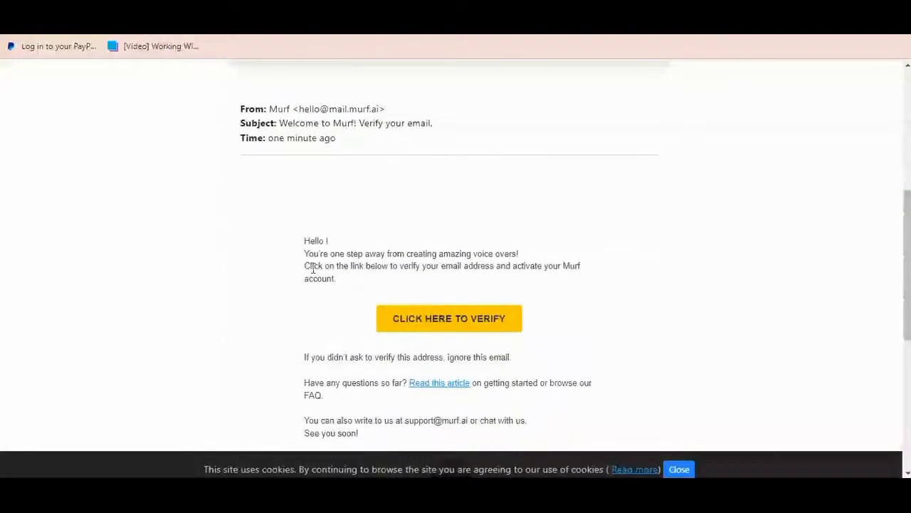
scroll(314, 242, "down", 1)
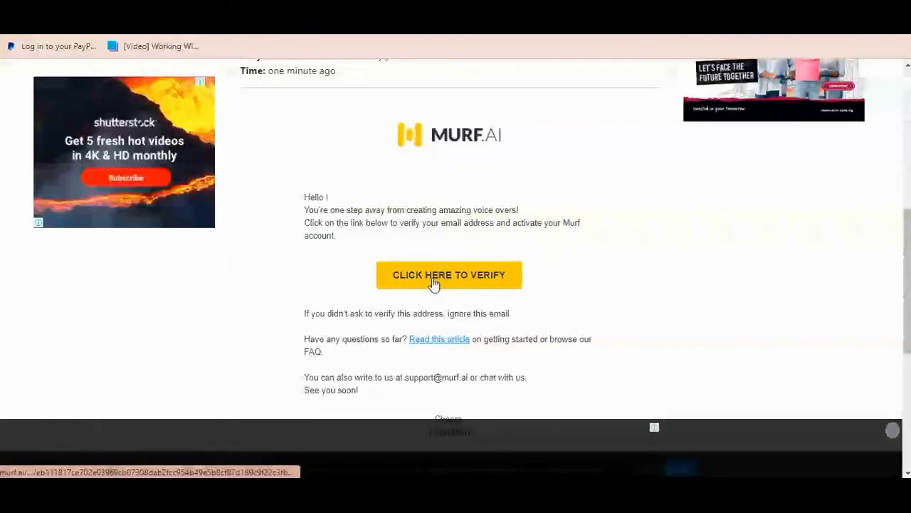
left_click(433, 277)
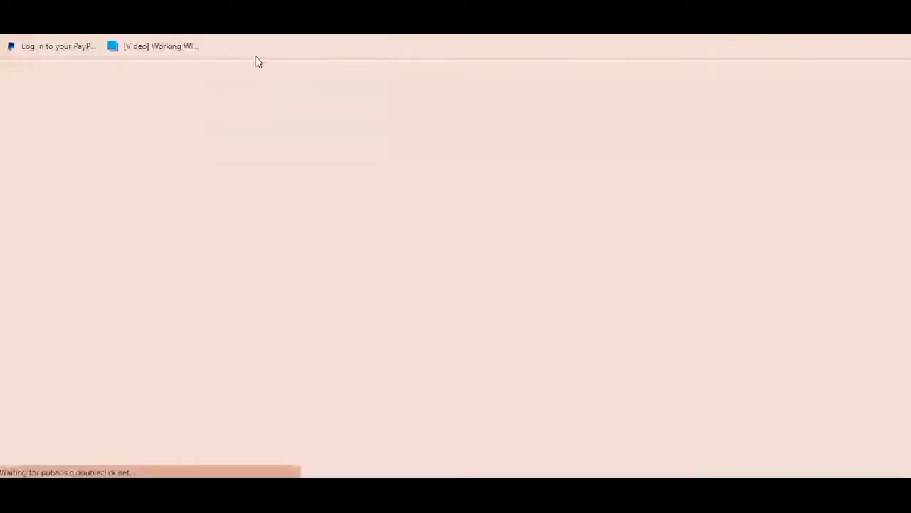
key("ctrl+w")
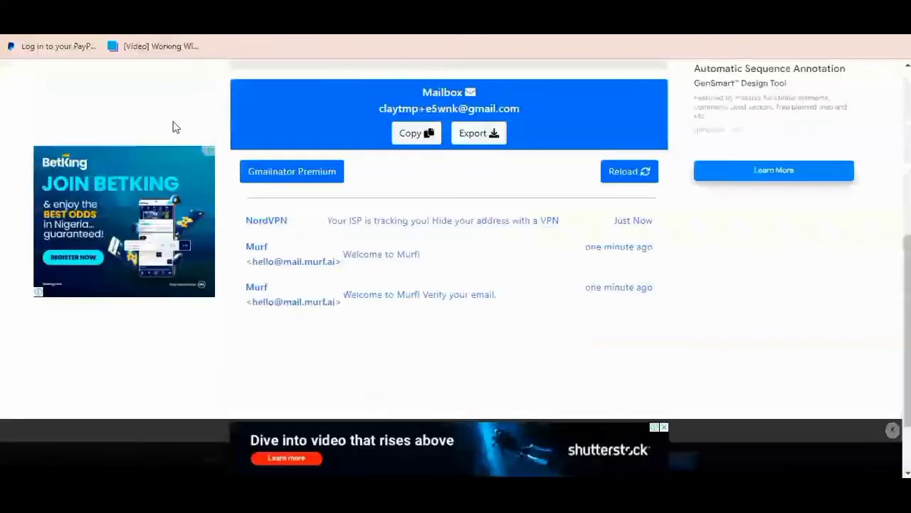
key("ctrl+w")
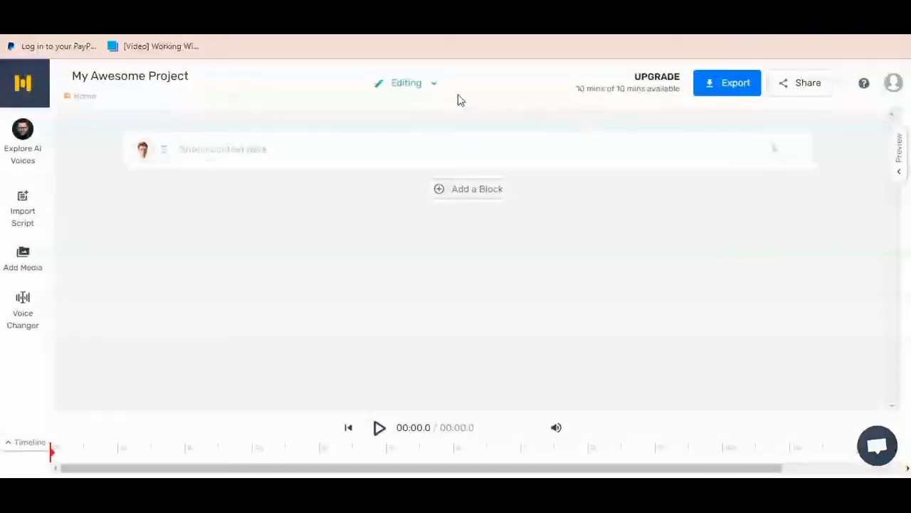
Step: Copy the first paragraph of the "What Is Anger Management" article for use as the voice-over script
mouse_move(586, 97)
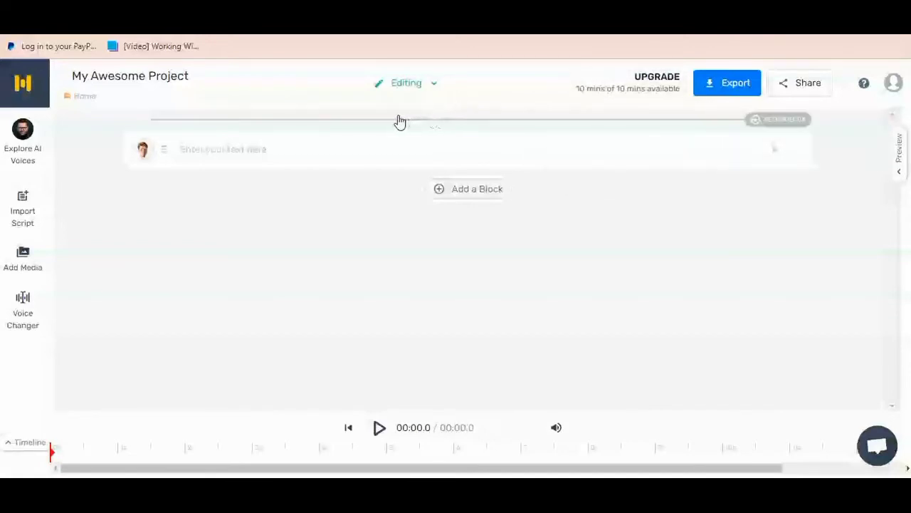
mouse_move(643, 104)
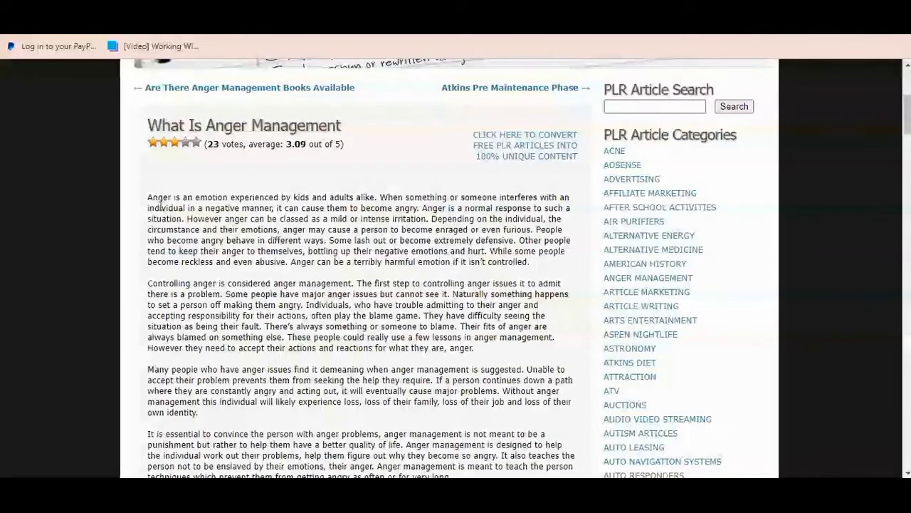
left_click_drag(148, 199, 539, 270)
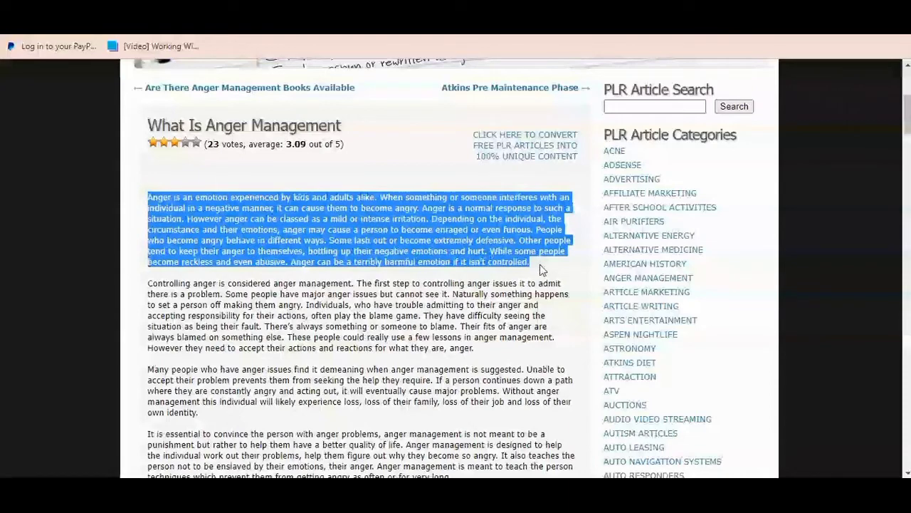
right_click(451, 239)
left_click(515, 251)
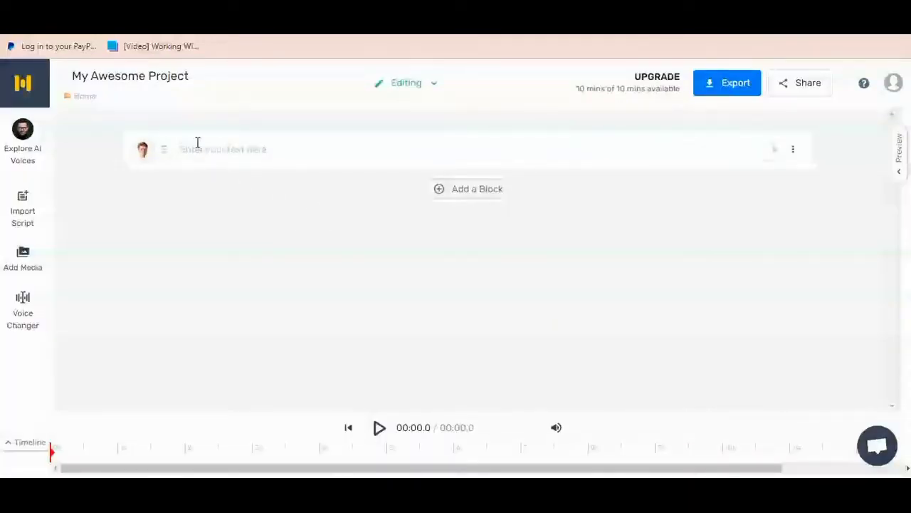
Step: Browse the AI voices for the empty text block and select Nate (M)
left_click(215, 146)
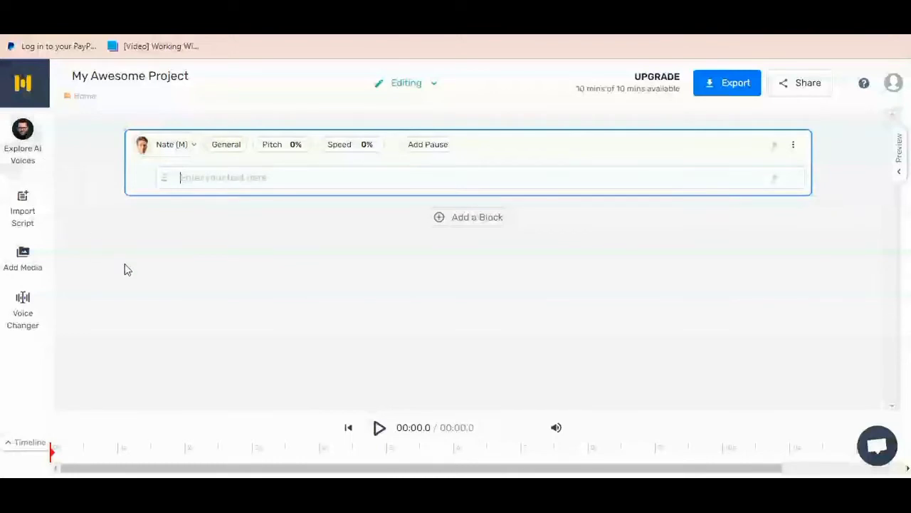
left_click(28, 148)
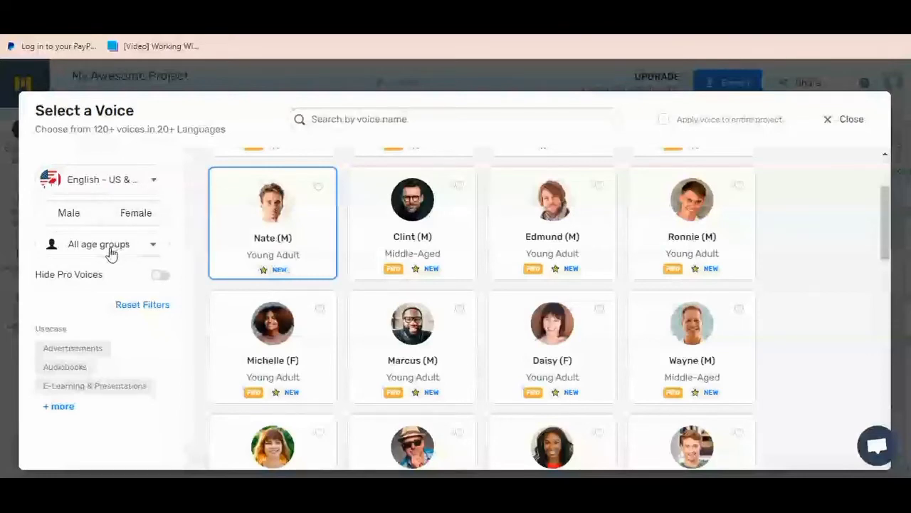
scroll(287, 218, "up", 2)
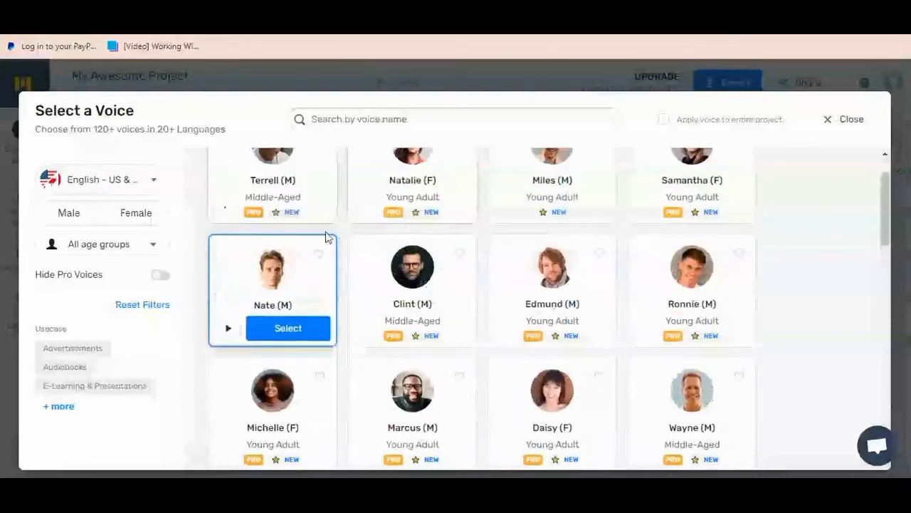
scroll(320, 213, "down", 1)
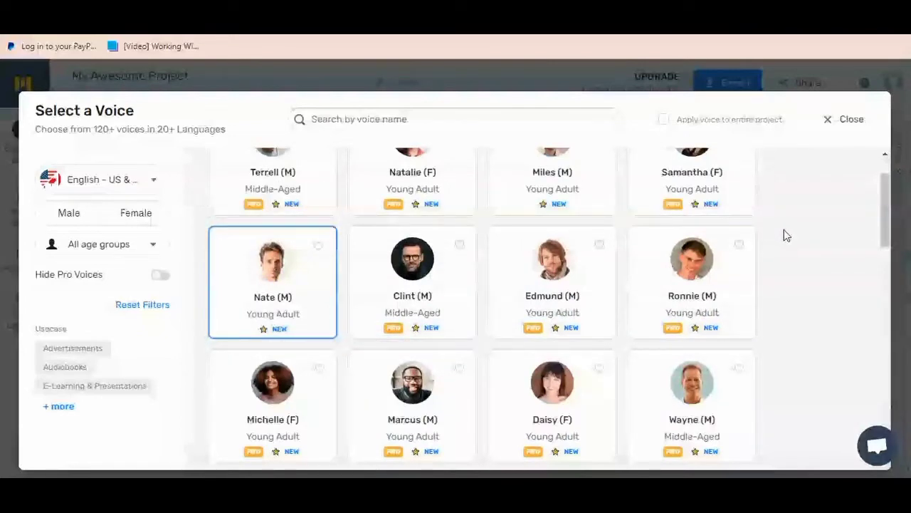
scroll(784, 230, "down", 2)
scroll(784, 235, "down", 4)
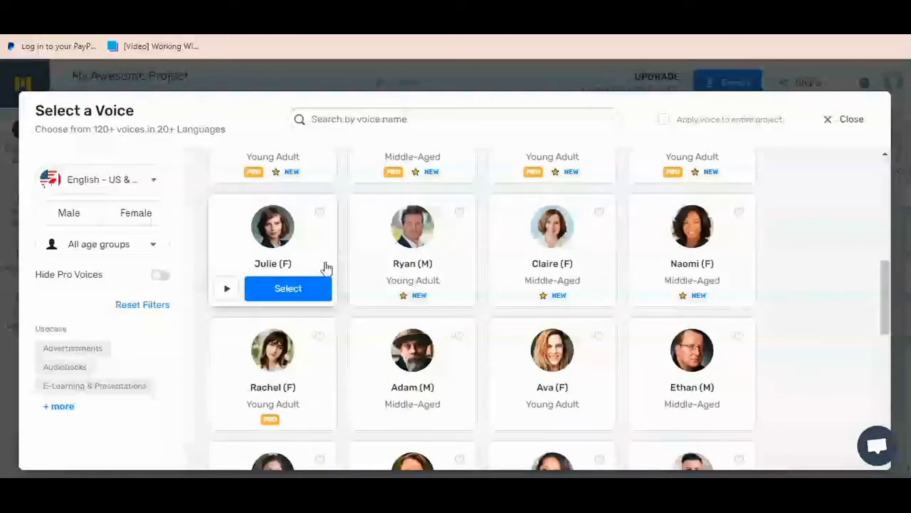
scroll(326, 268, "up", 6)
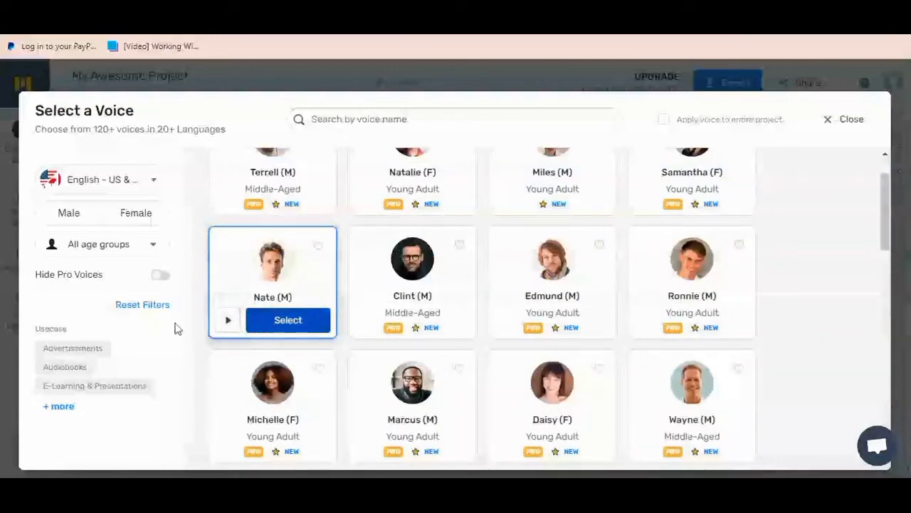
left_click(274, 321)
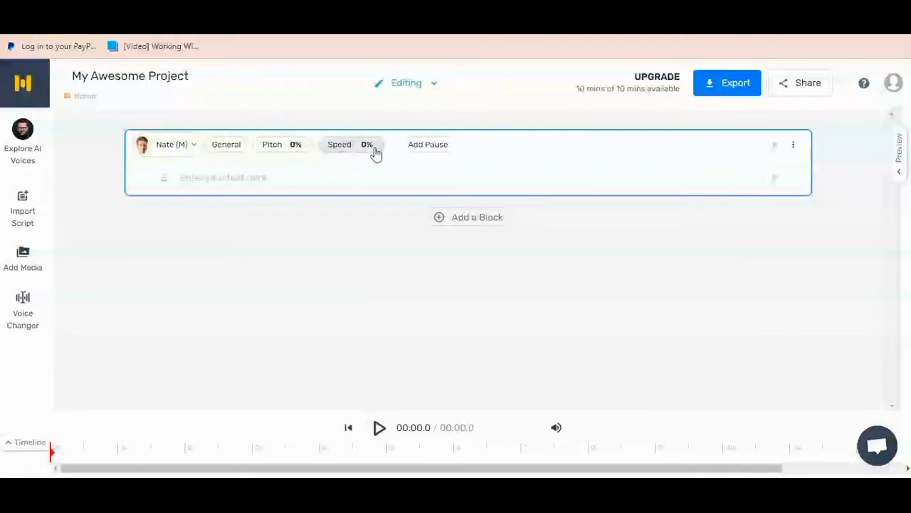
right_click(231, 177)
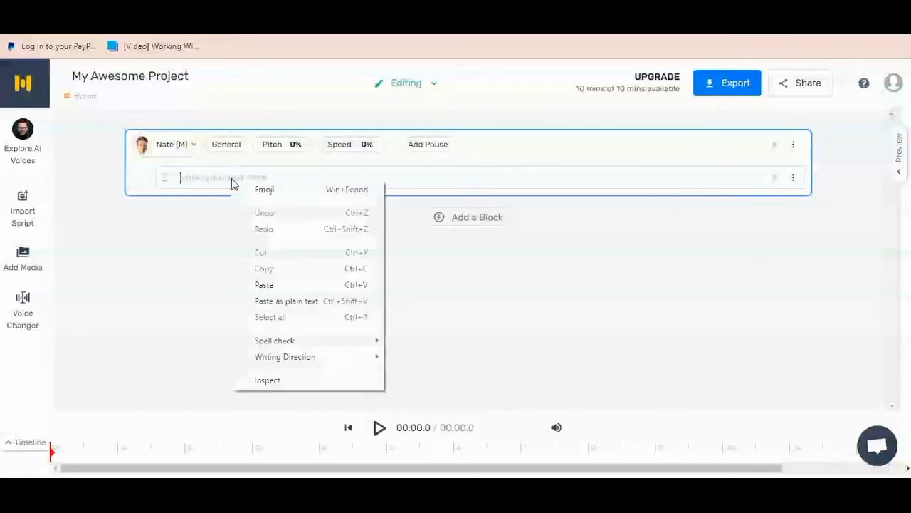
left_click(269, 287)
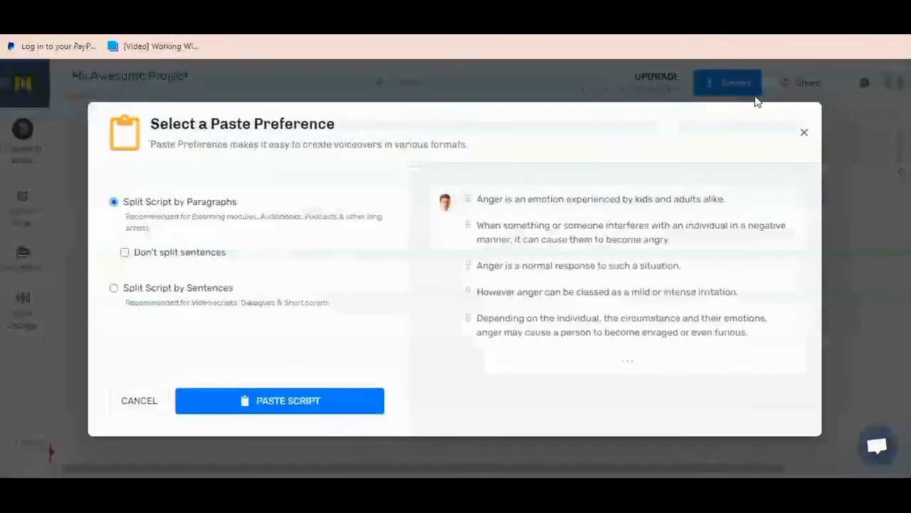
left_click(804, 132)
Step: Paste the copied article text into the empty voice block, splitting the script by paragraphs
right_click(240, 174)
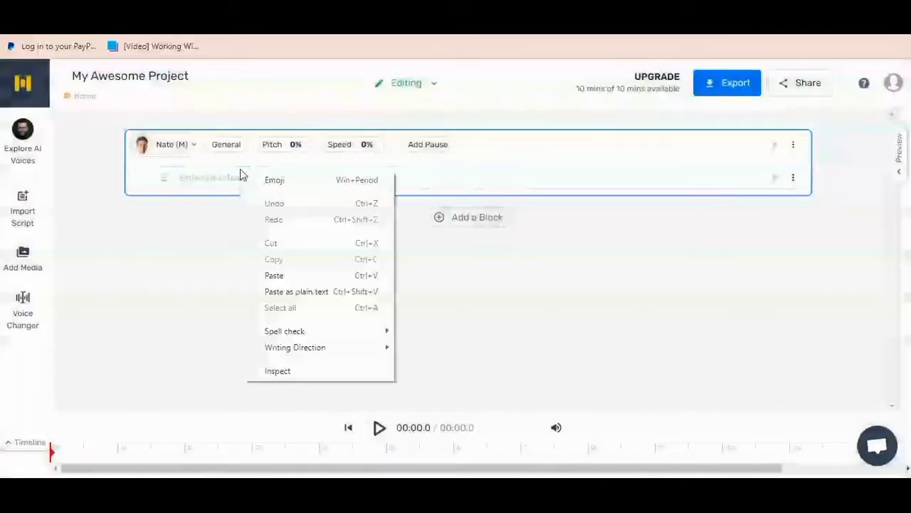
left_click(277, 277)
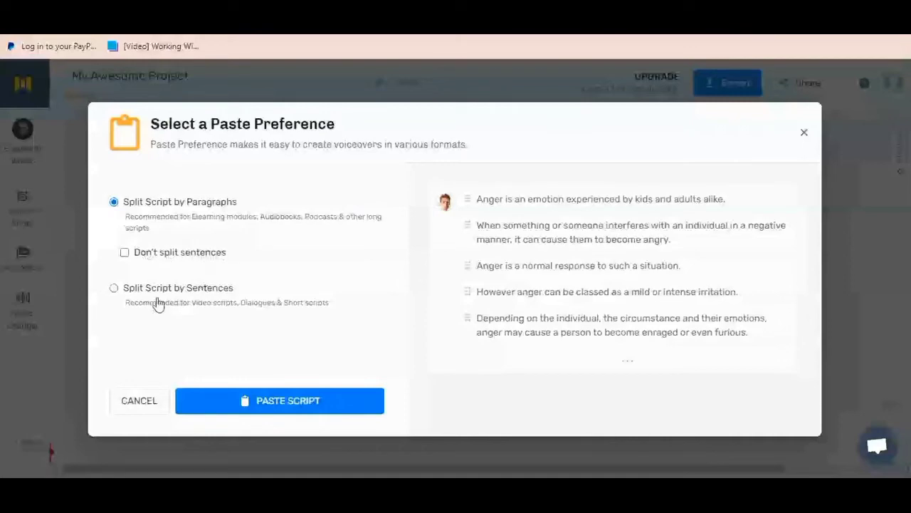
left_click(300, 404)
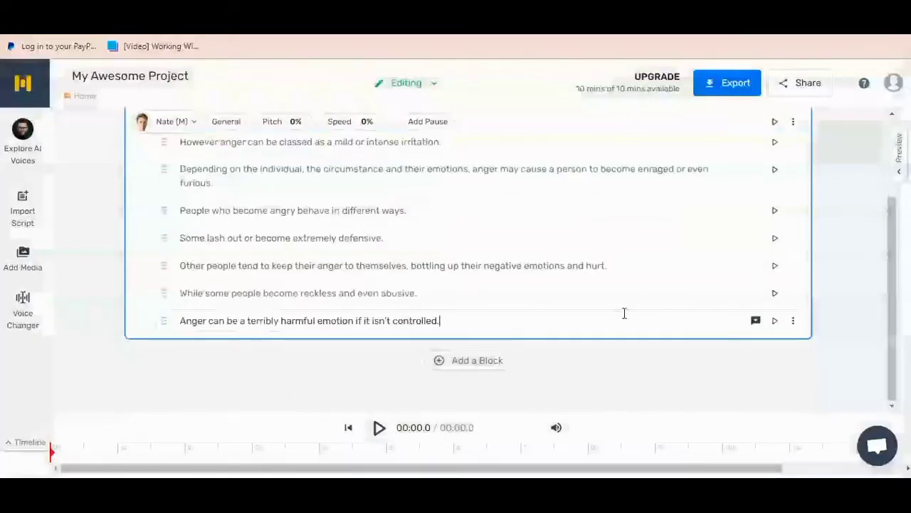
Step: Review the pasted script from its first sentence to its last
scroll(584, 270, "up", 3)
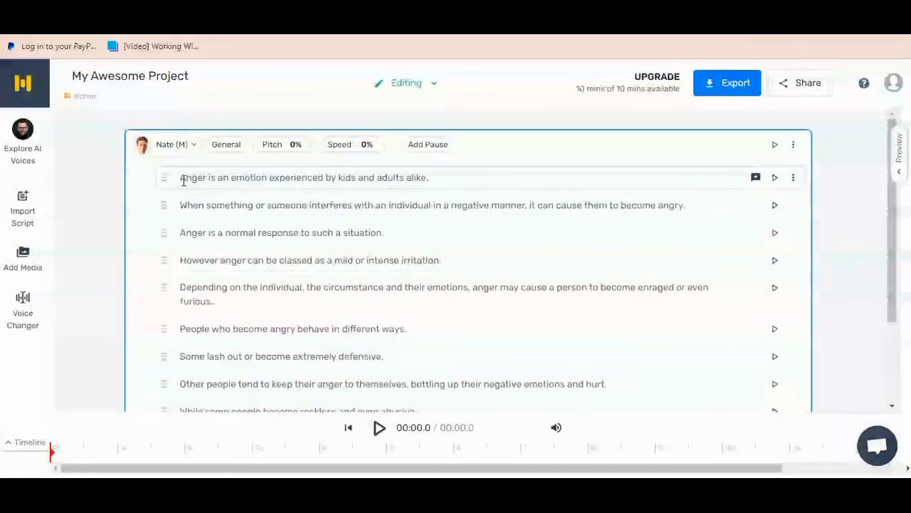
scroll(570, 228, "down", 3)
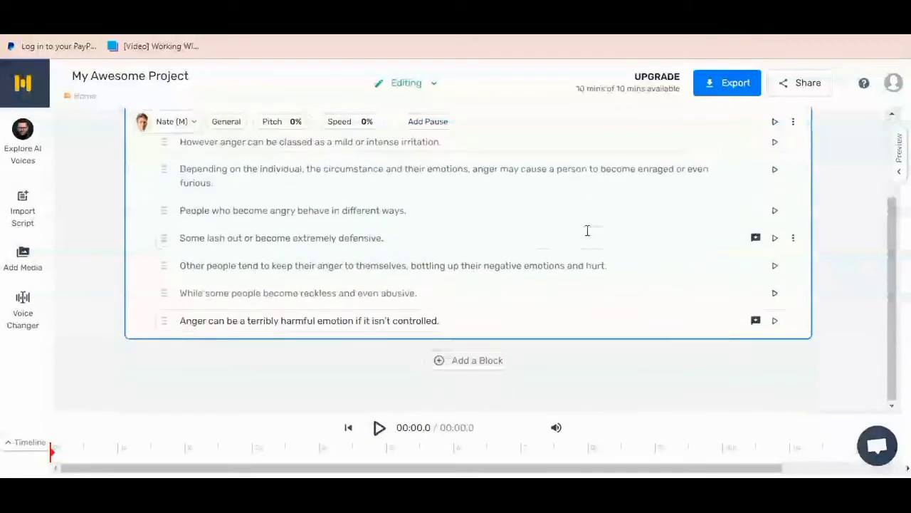
scroll(698, 331, "up", 2)
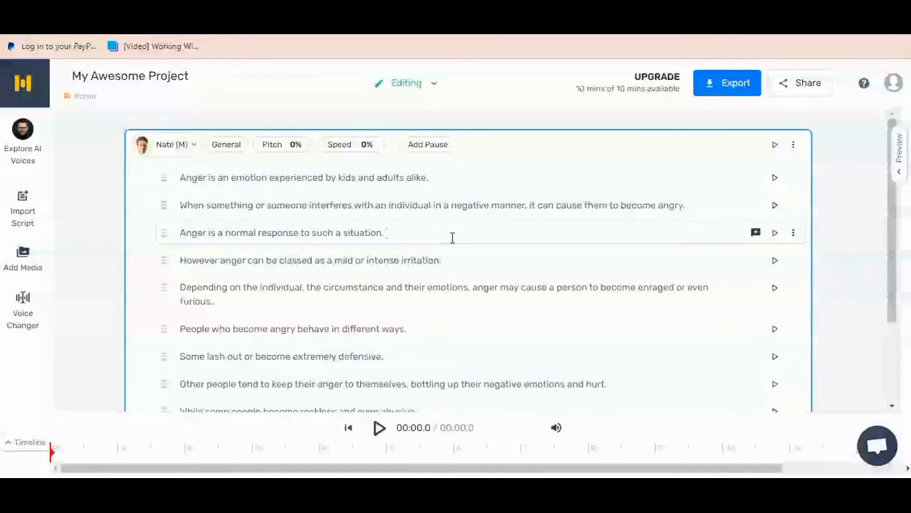
key("ctrl+End")
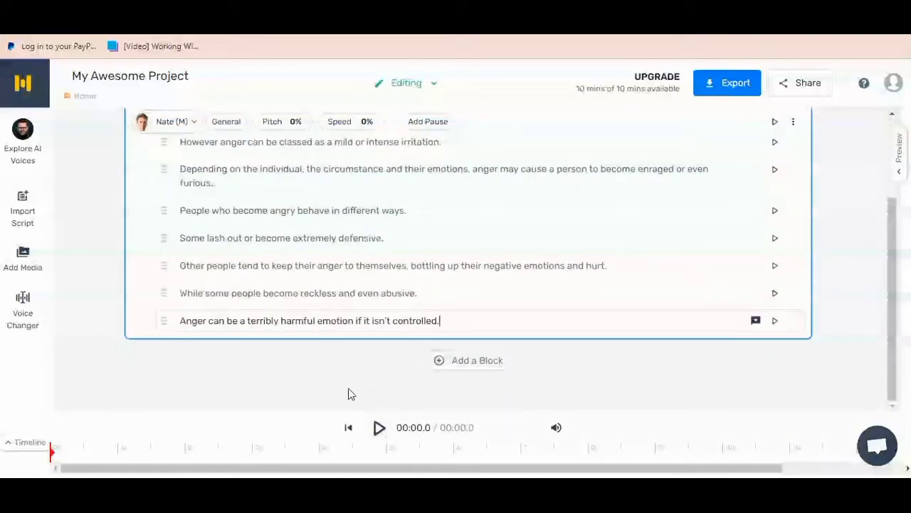
scroll(348, 394, "up", 5)
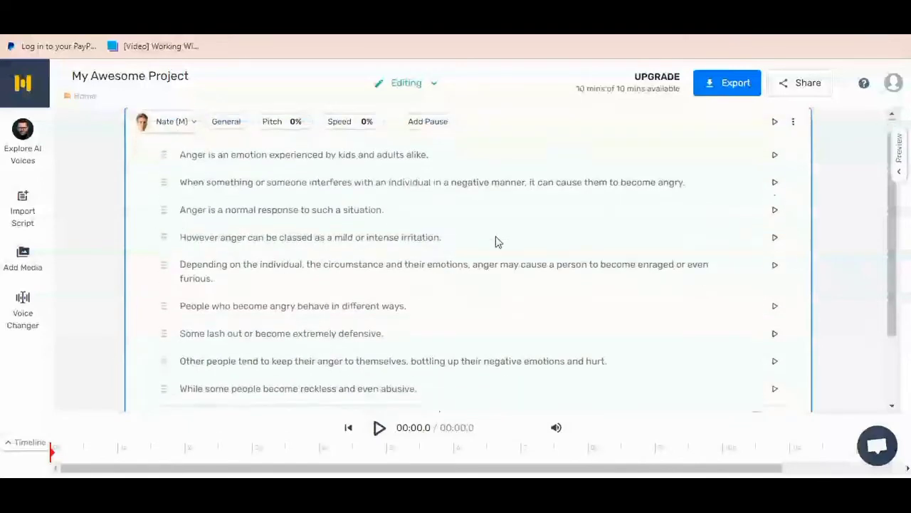
scroll(492, 242, "down", 3)
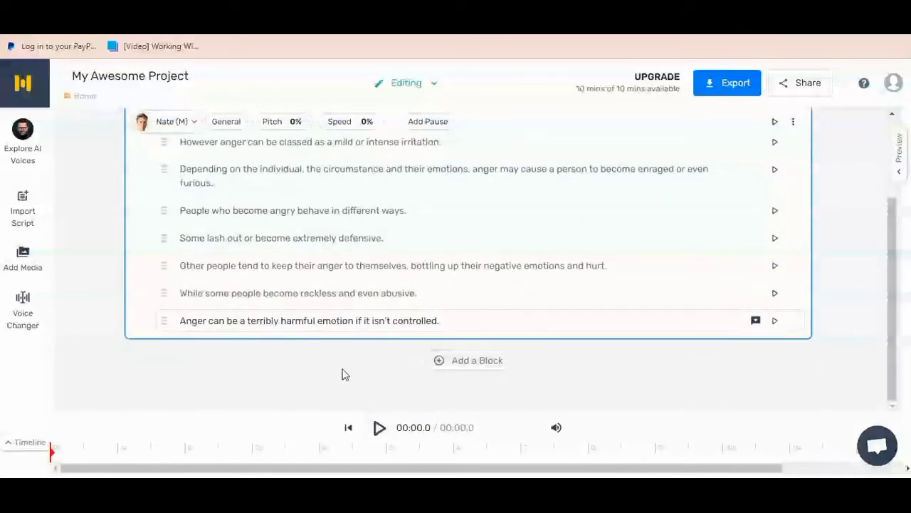
scroll(342, 375, "up", 2)
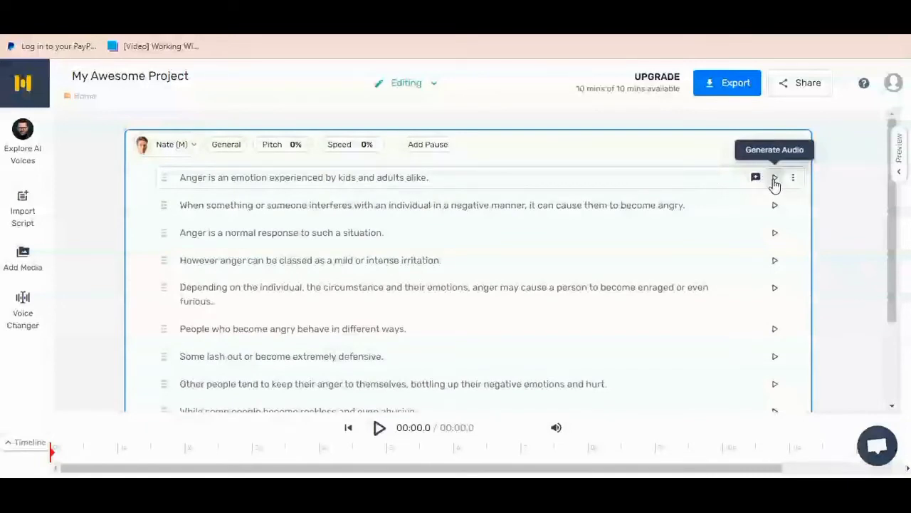
scroll(712, 260, "down", 3)
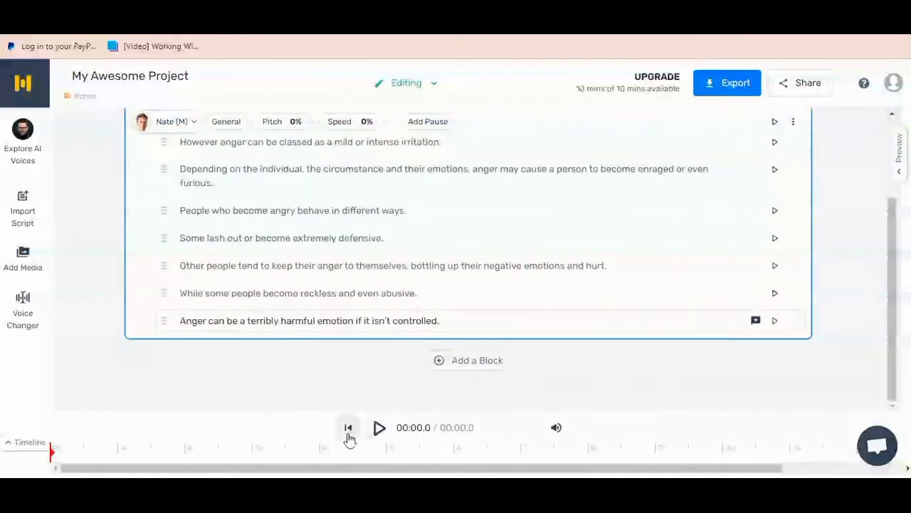
Step: Generate the AI audio for all sentences of the script and build the preview
left_click(379, 428)
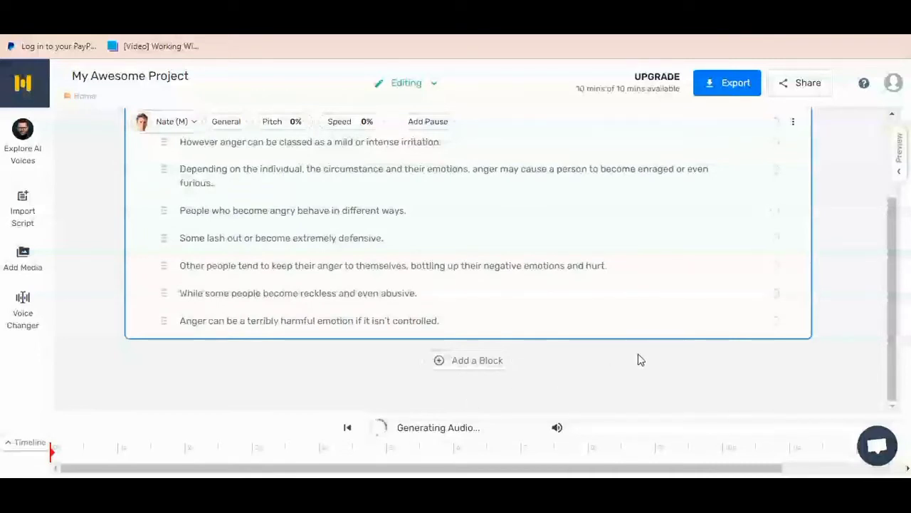
scroll(637, 359, "up", 3)
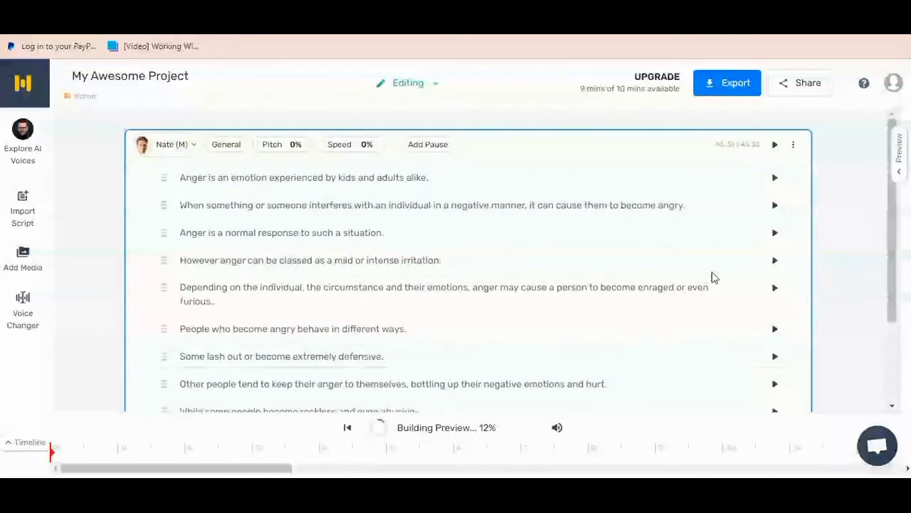
scroll(608, 325, "down", 3)
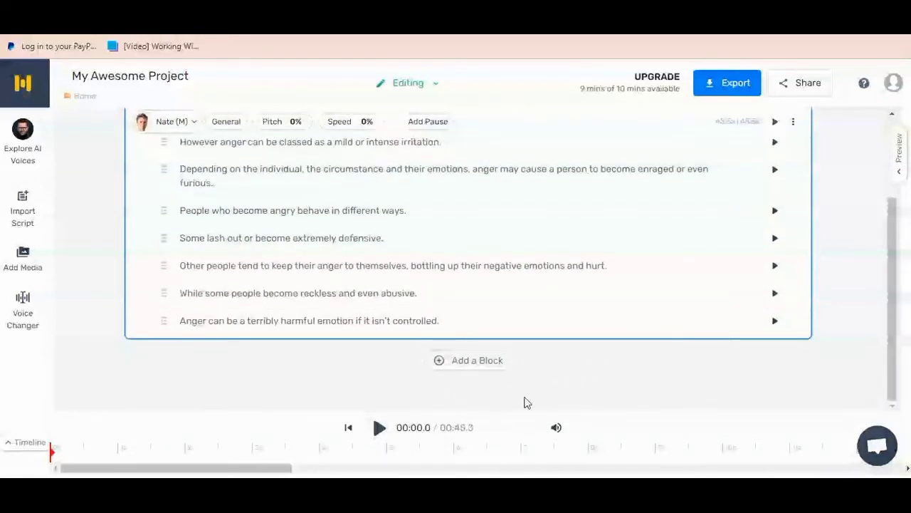
Step: Play the generated voice-over, look through the block's options meanwhile, and pause playback at about 17 seconds
left_click(379, 428)
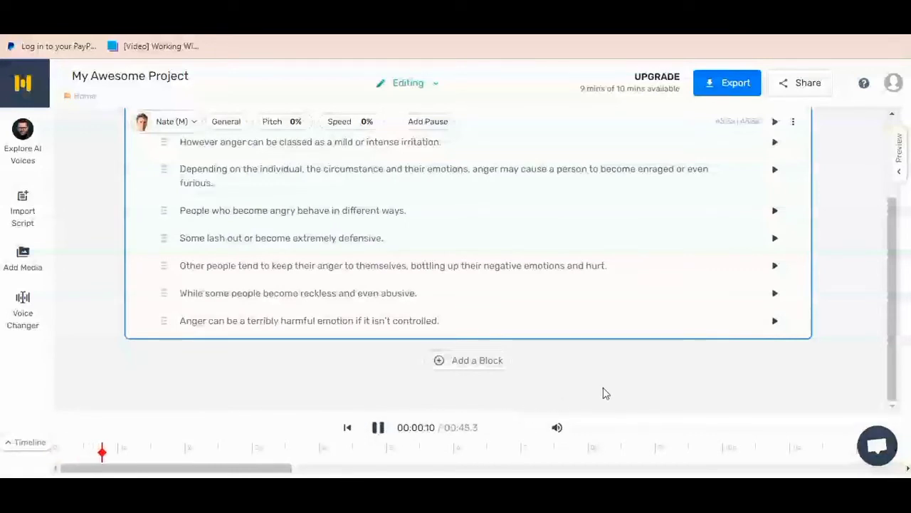
scroll(620, 389, "up", 1)
scroll(633, 385, "up", 1)
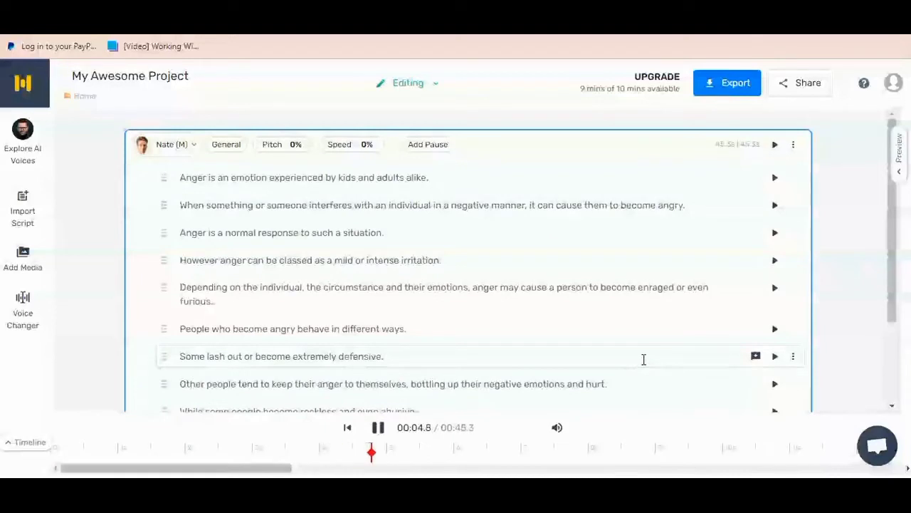
left_click(794, 147)
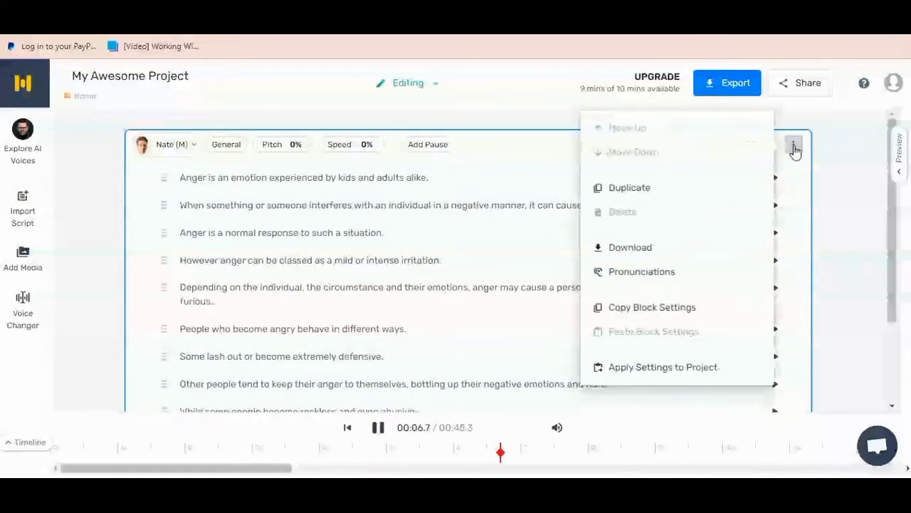
left_click(795, 148)
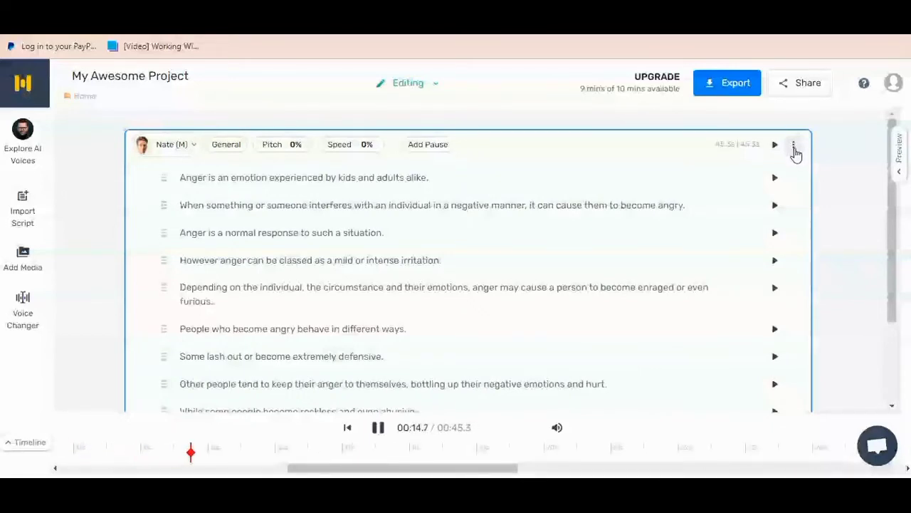
scroll(797, 153, "down", 2)
left_click(378, 427)
Step: Try to download the block's voice-over as a single MP3 file with medium quality and mono channel
scroll(851, 326, "up", 1)
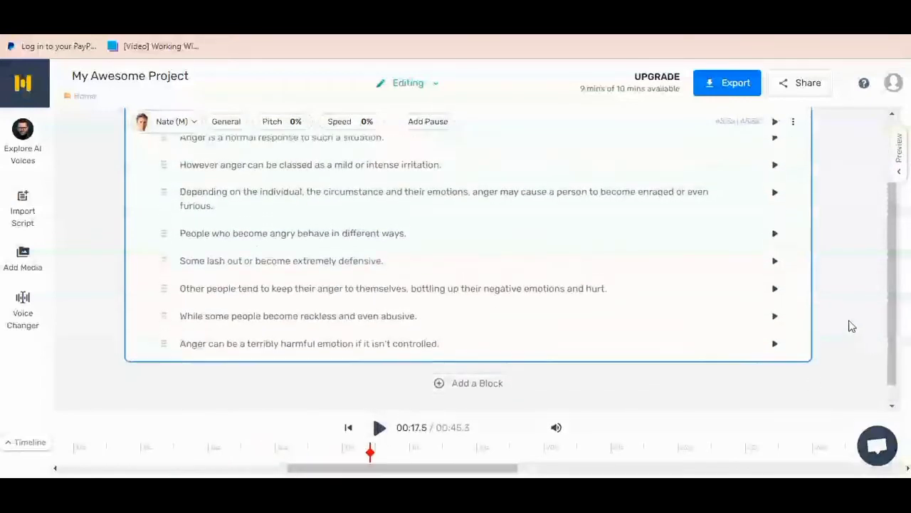
scroll(852, 326, "up", 3)
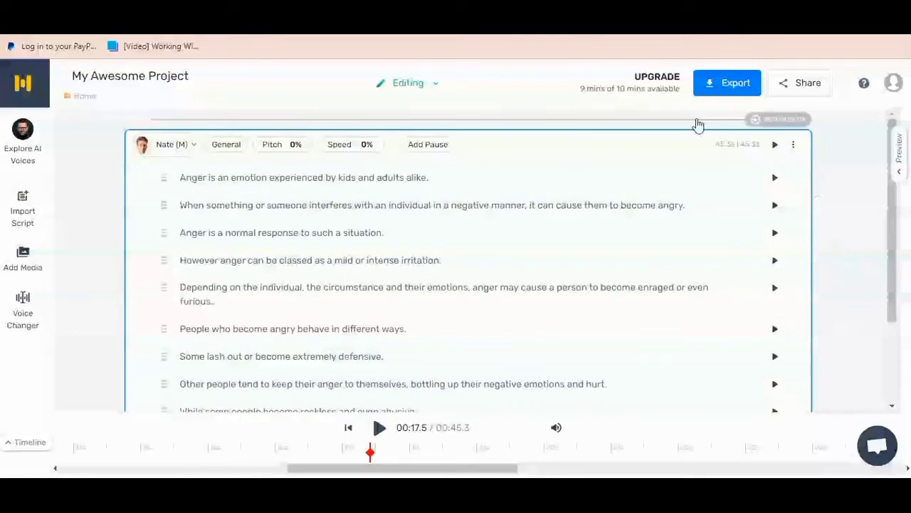
left_click(793, 145)
left_click(665, 250)
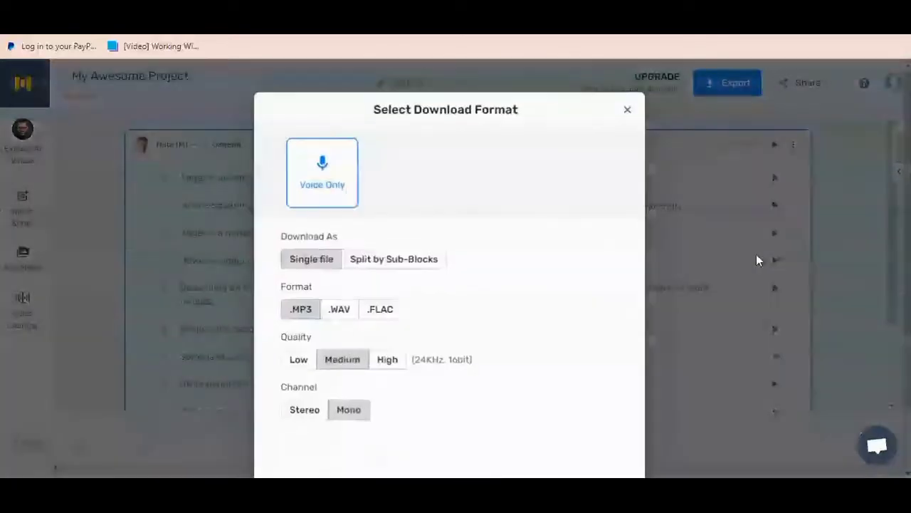
scroll(460, 247, "down", 2)
scroll(459, 247, "up", 2)
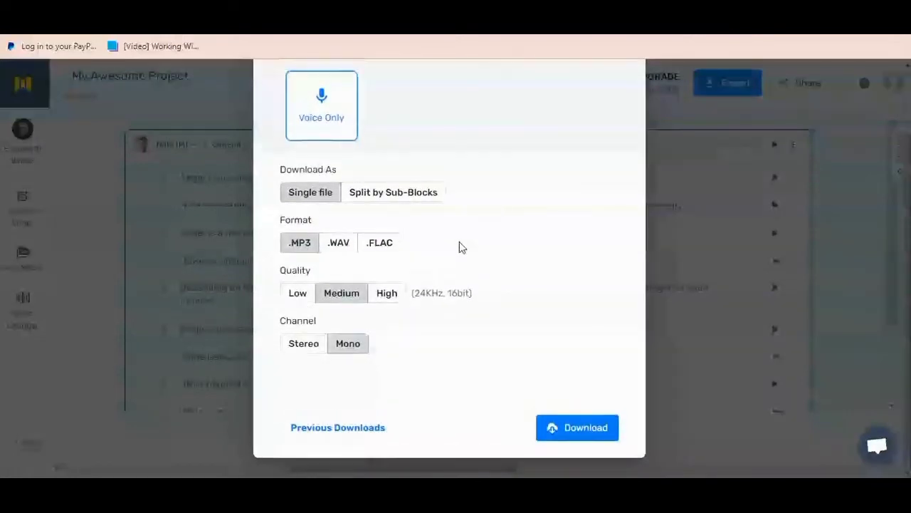
scroll(448, 232, "down", 1)
scroll(455, 250, "down", 1)
scroll(366, 173, "up", 2)
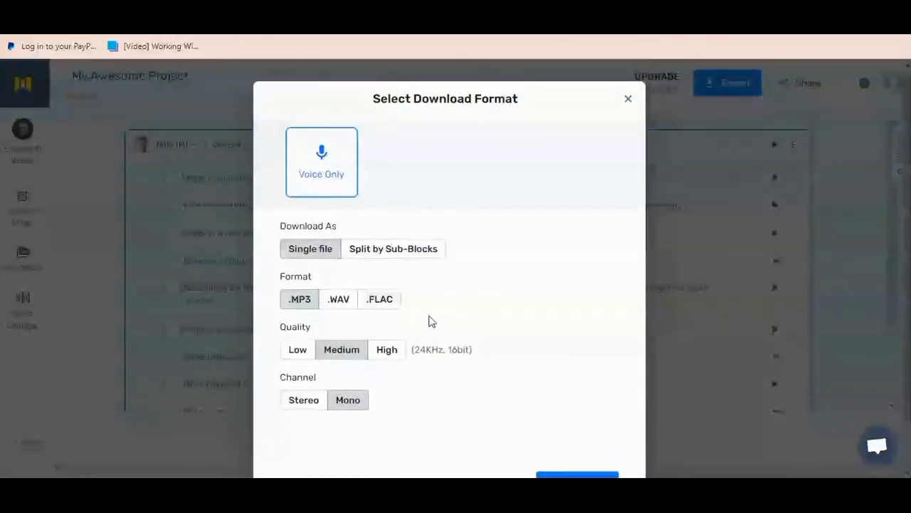
scroll(477, 316, "down", 2)
left_click(573, 420)
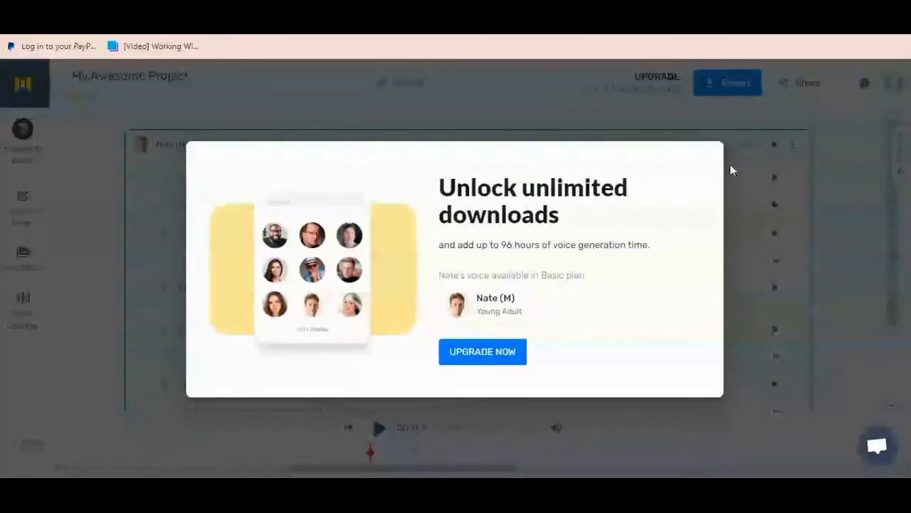
left_click(725, 128)
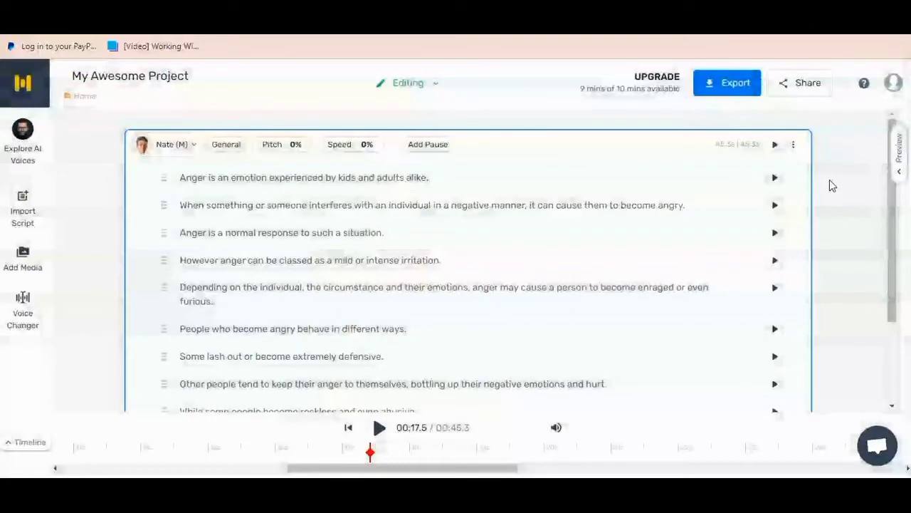
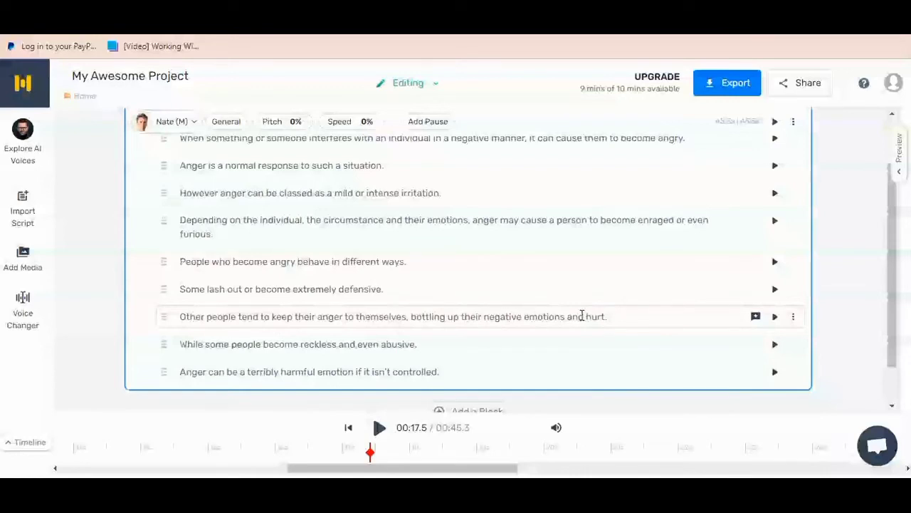
Step: Open the browser's developer tools on the project page and filter the recorded network activity to media requests
key("ctrl+shift+i")
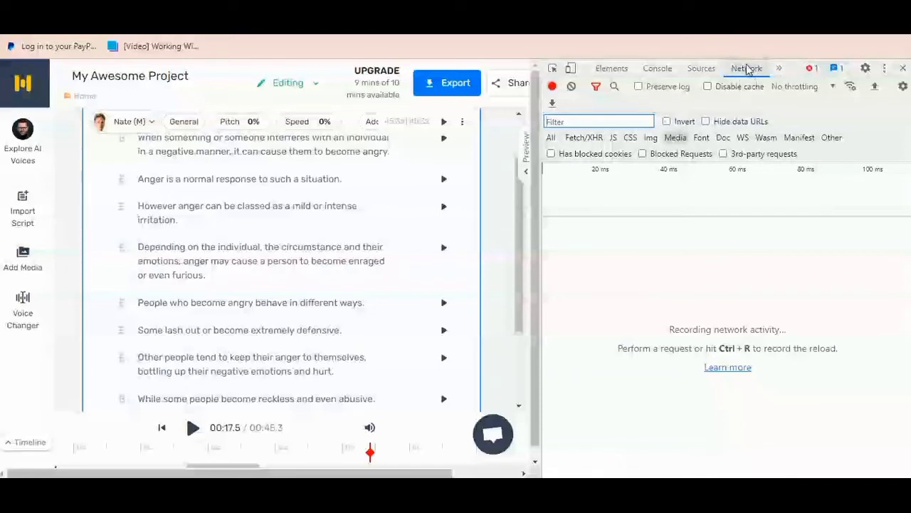
left_click(678, 138)
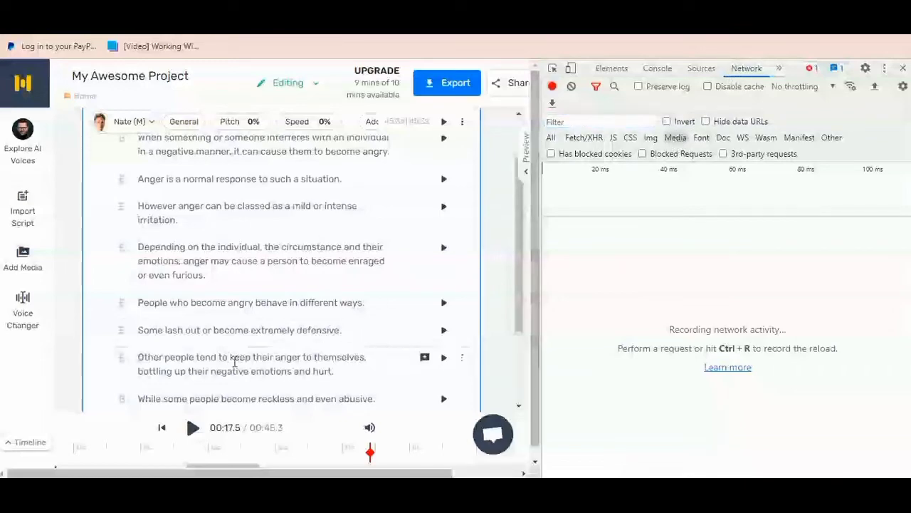
scroll(226, 334, "up", 1)
scroll(229, 326, "down", 2)
scroll(228, 326, "down", 1)
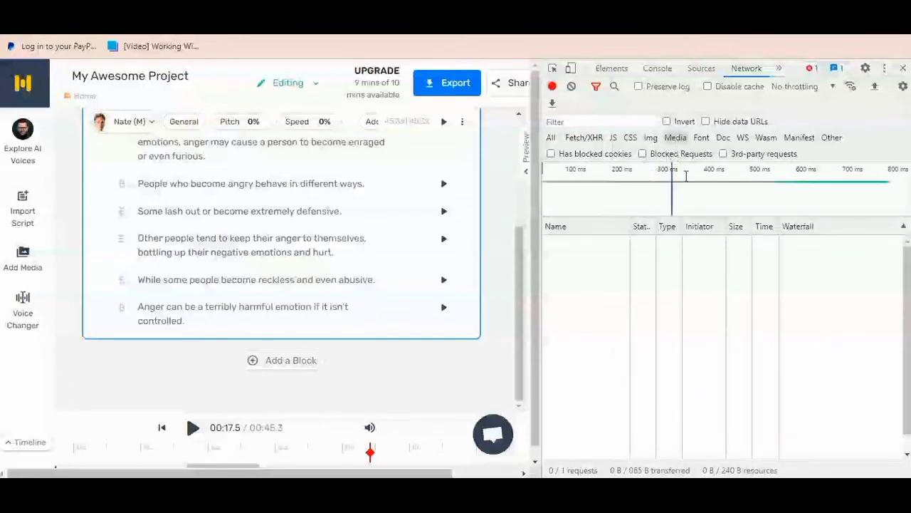
left_click(676, 140)
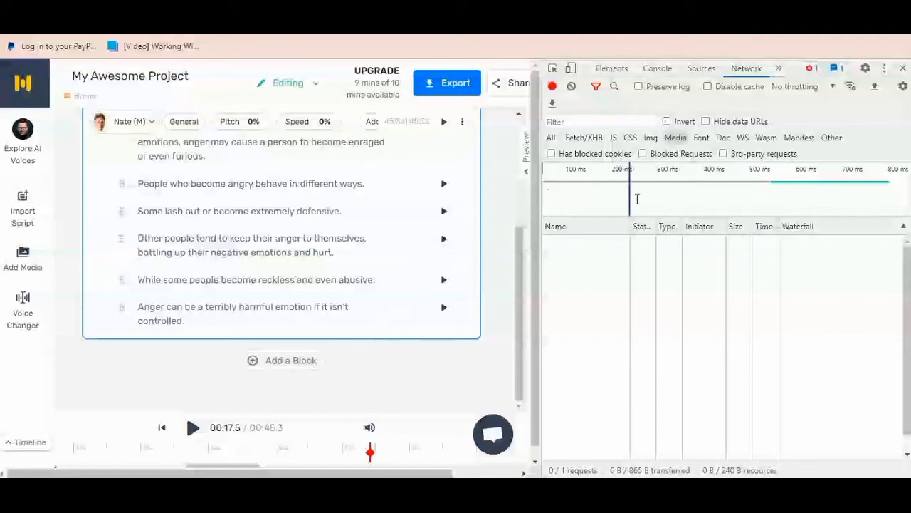
Step: Play the voice-over briefly to record its media request, and open the output.wav request in a new tab
left_click(192, 429)
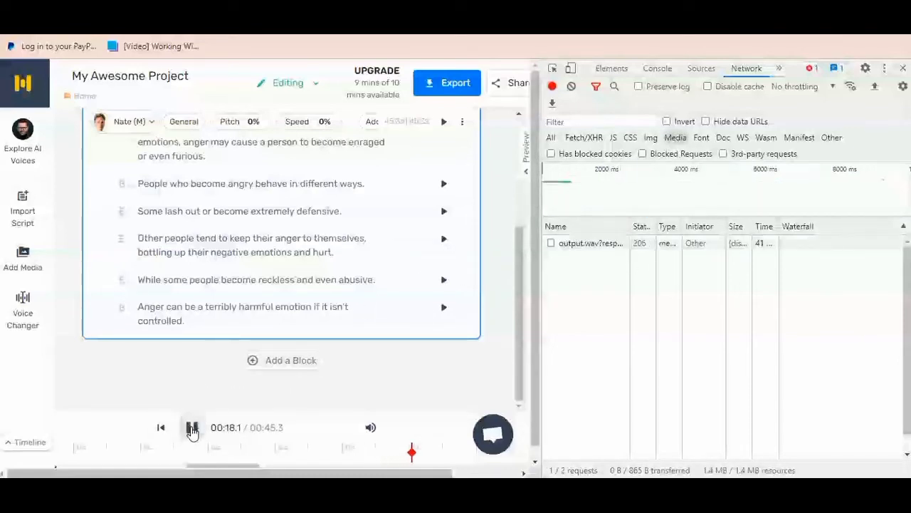
left_click(192, 429)
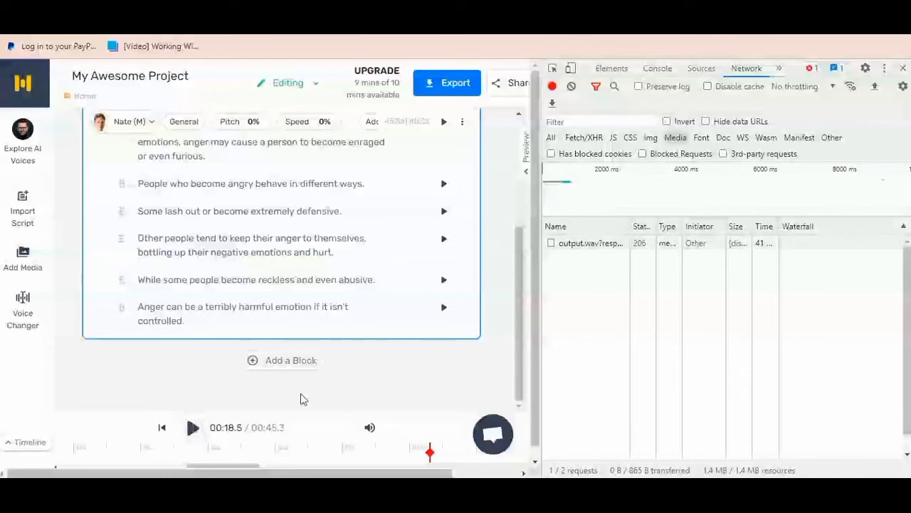
right_click(590, 246)
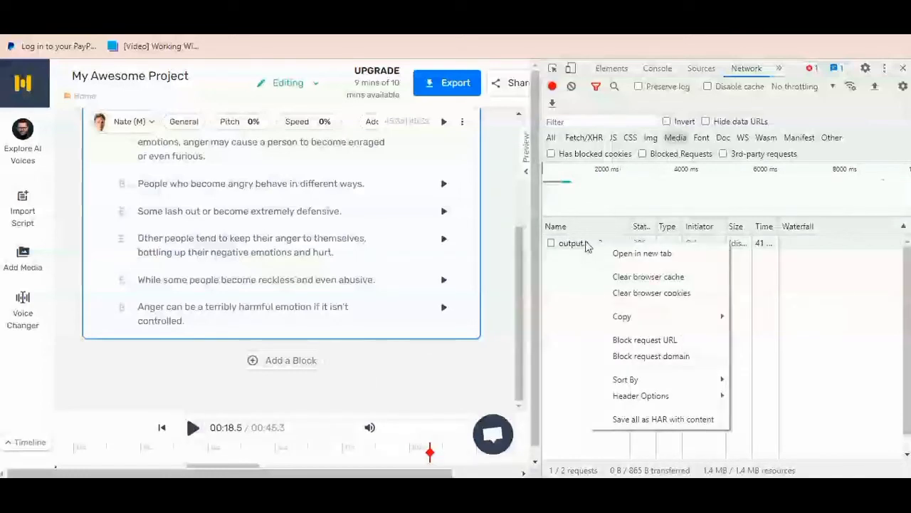
left_click(570, 265)
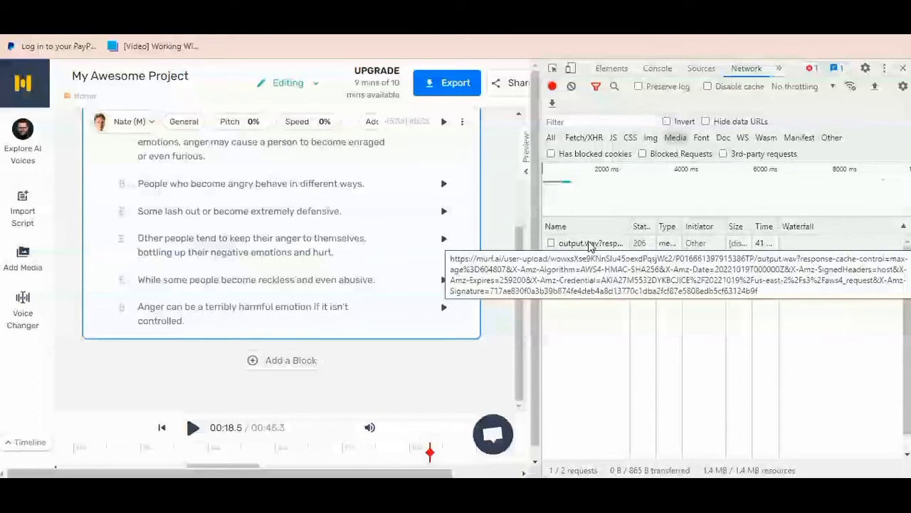
right_click(589, 245)
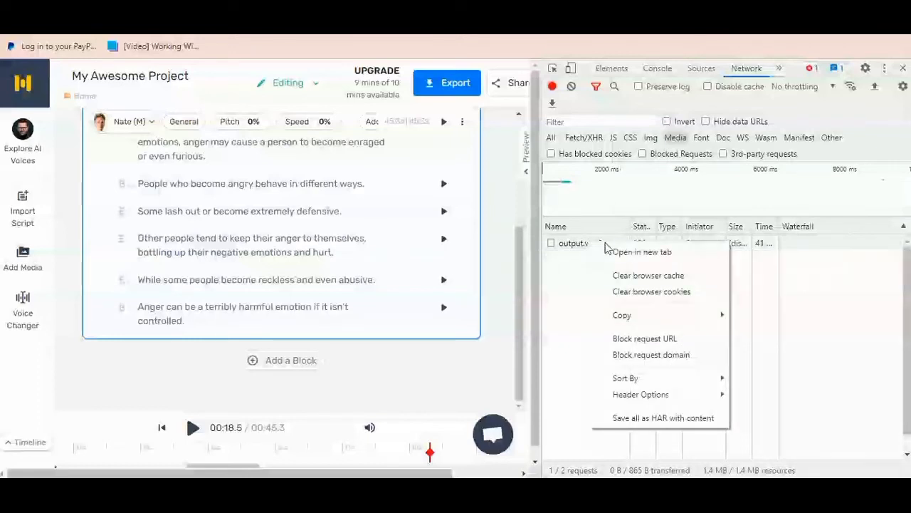
left_click(622, 252)
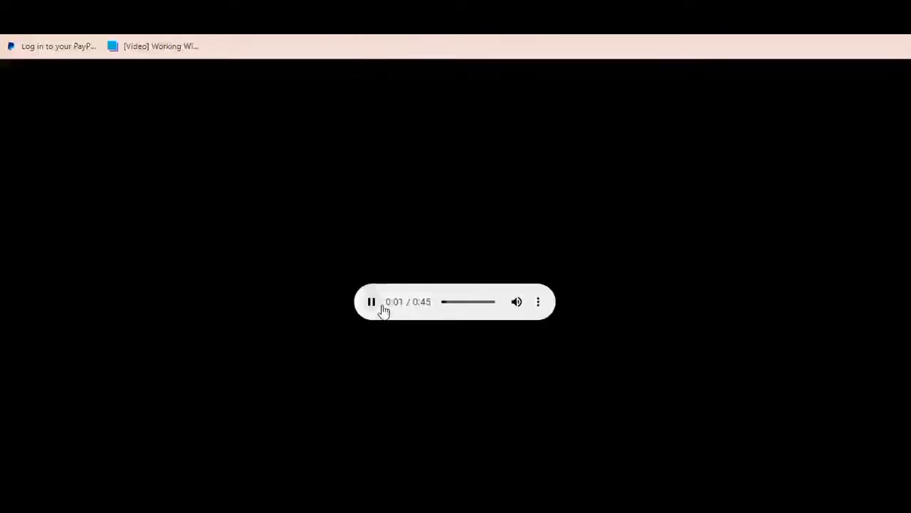
Step: Pause the opened voice-over, download it as a WAV file and close the developer tools
left_click(376, 306)
left_click(539, 305)
left_click(514, 263)
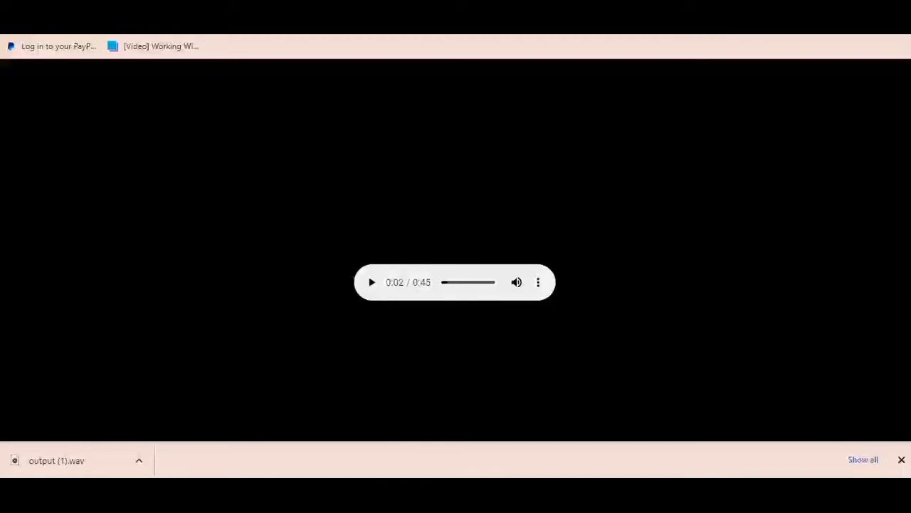
key("ctrl+shift+i")
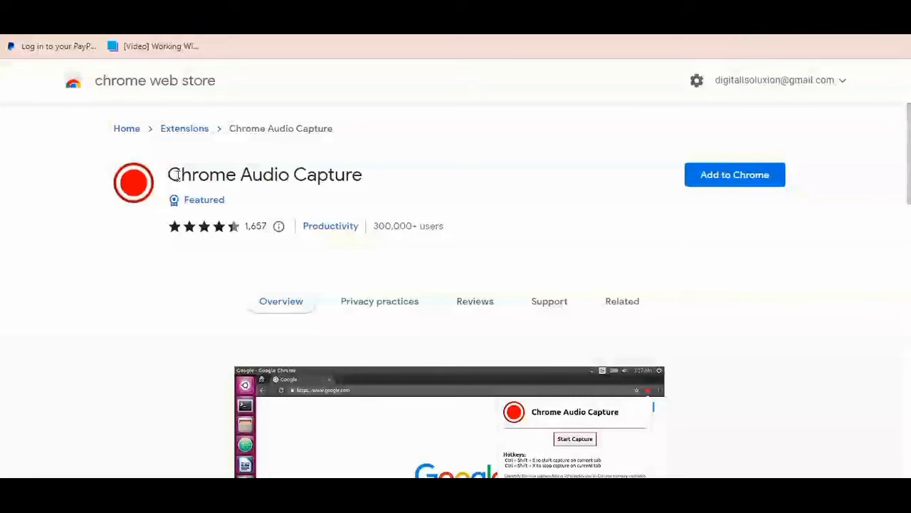
Step: Install the Chrome Audio Capture extension from the Chrome Web Store and dismiss the installation notice
left_click_drag(169, 177, 364, 176)
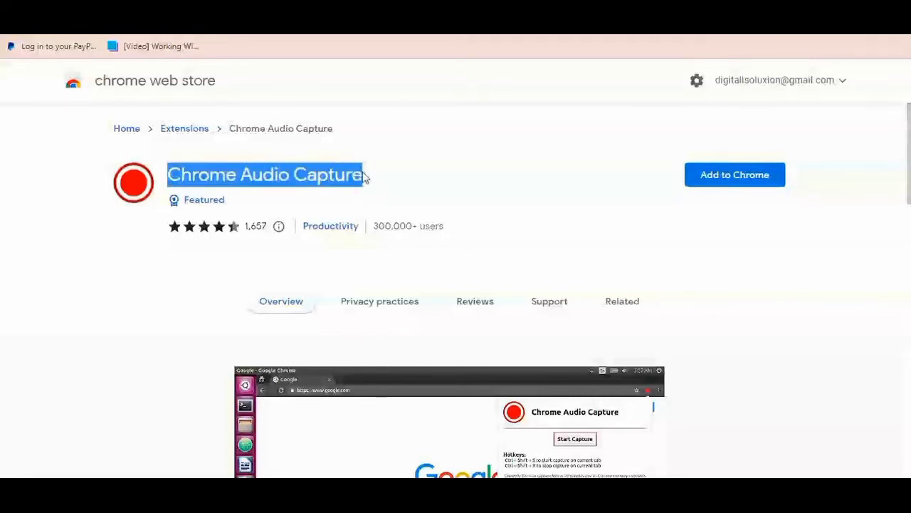
left_click(425, 193)
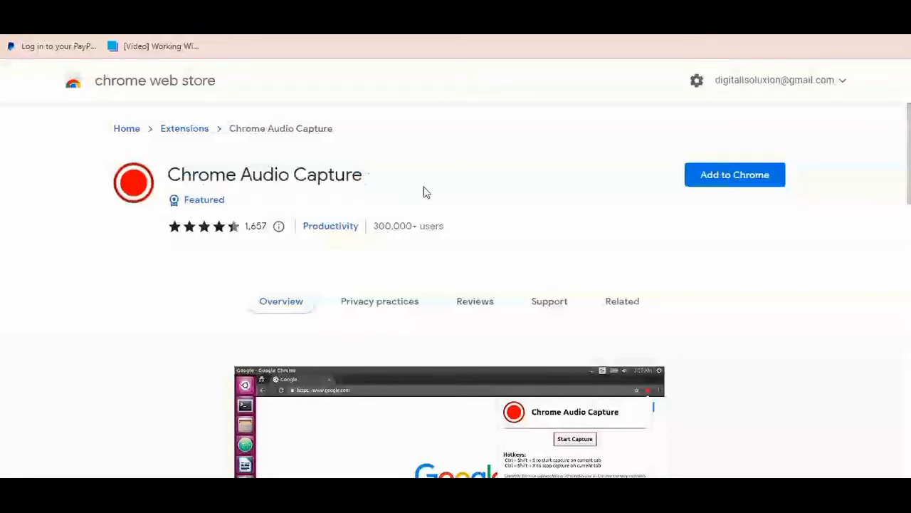
left_click(751, 174)
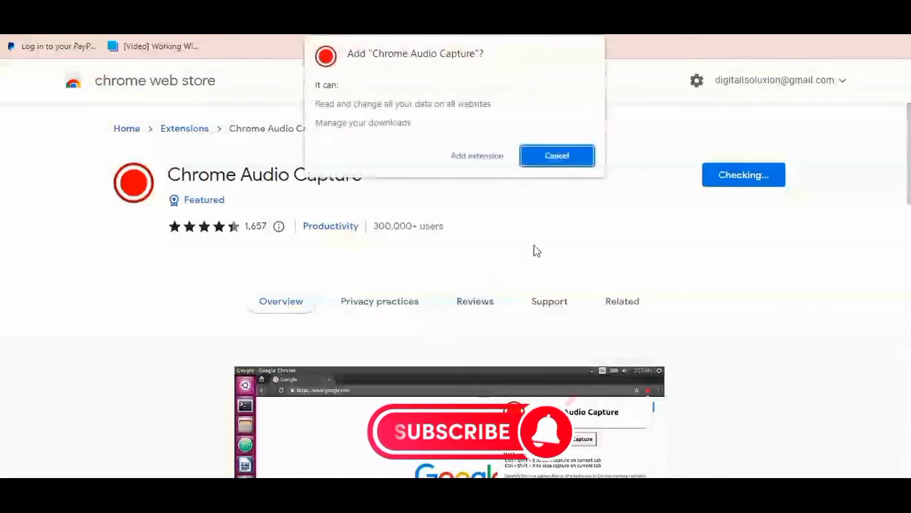
left_click(467, 157)
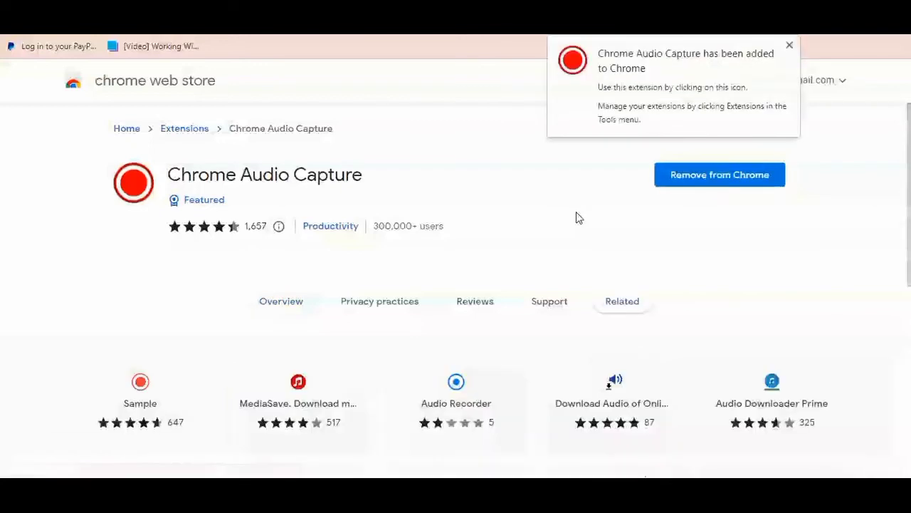
left_click(789, 46)
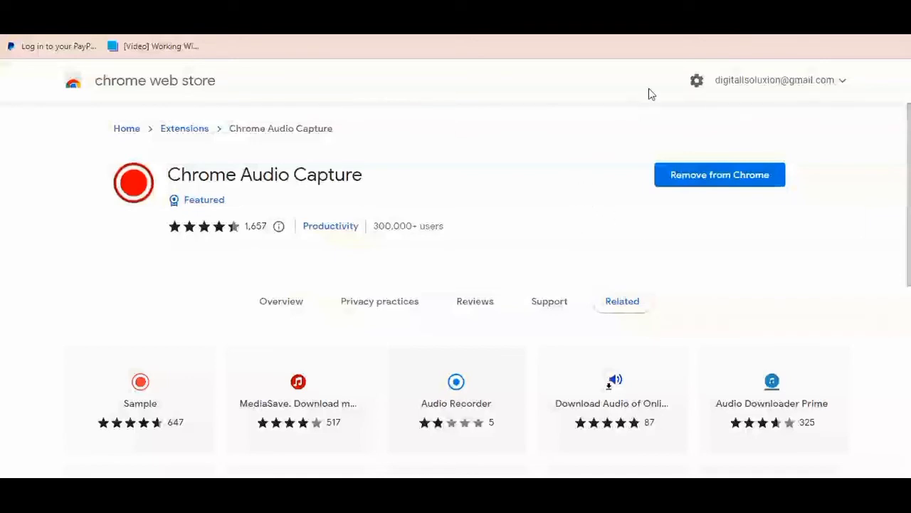
Step: Pin the Chrome Audio Capture extension to the browser, and look at its capture options on the Murf project page
left_click(819, 32)
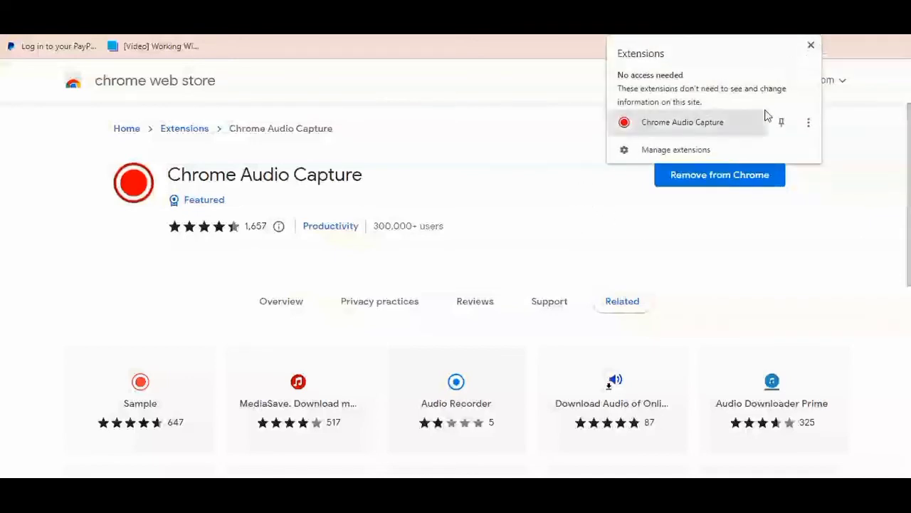
left_click(781, 122)
left_click(546, 151)
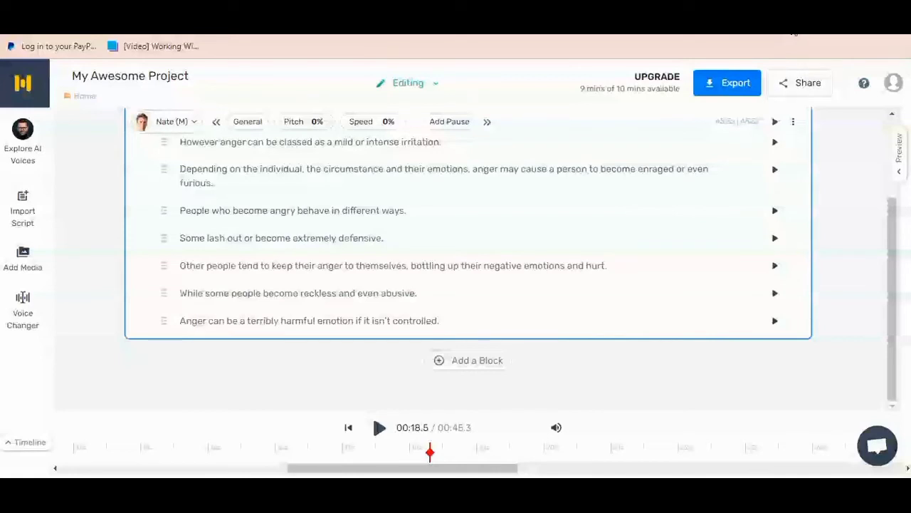
left_click(794, 33)
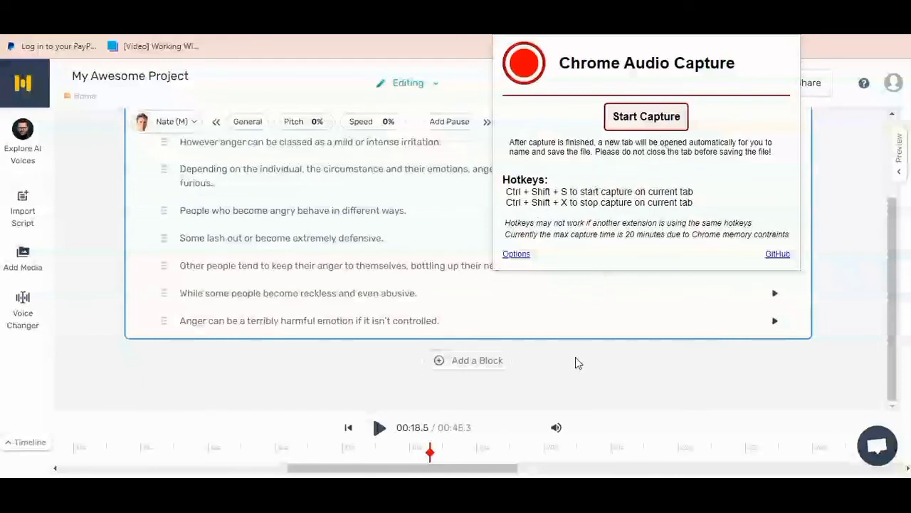
left_click(597, 363)
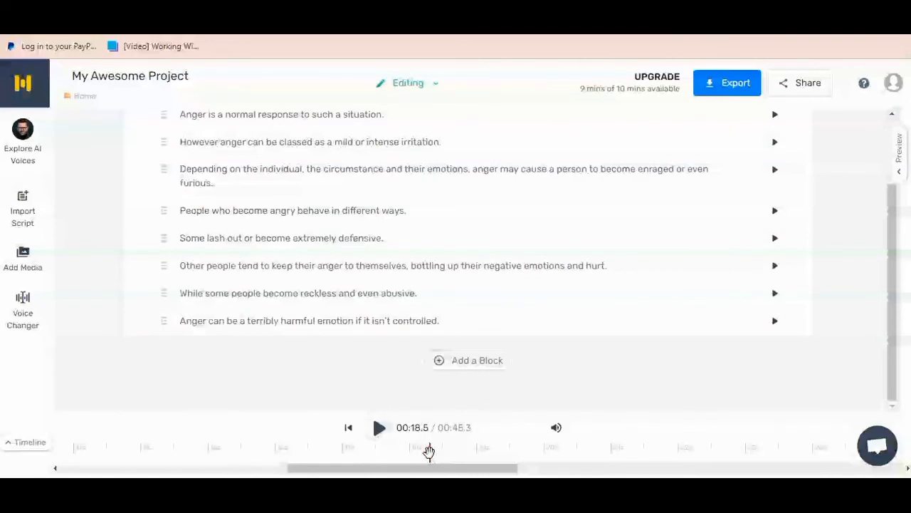
Step: Play the voice-over from the start of the timeline and start capturing the tab's audio with Chrome Audio Capture
left_click_drag(428, 453, 40, 460)
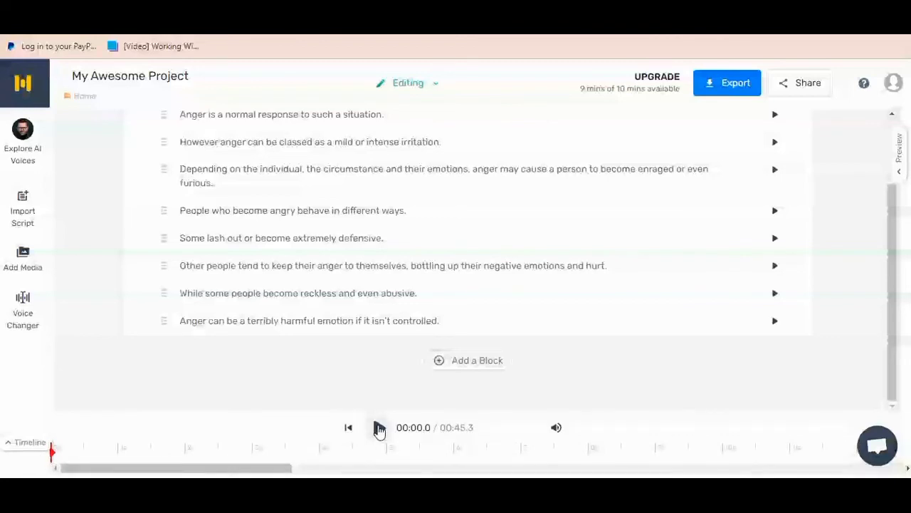
left_click(379, 430)
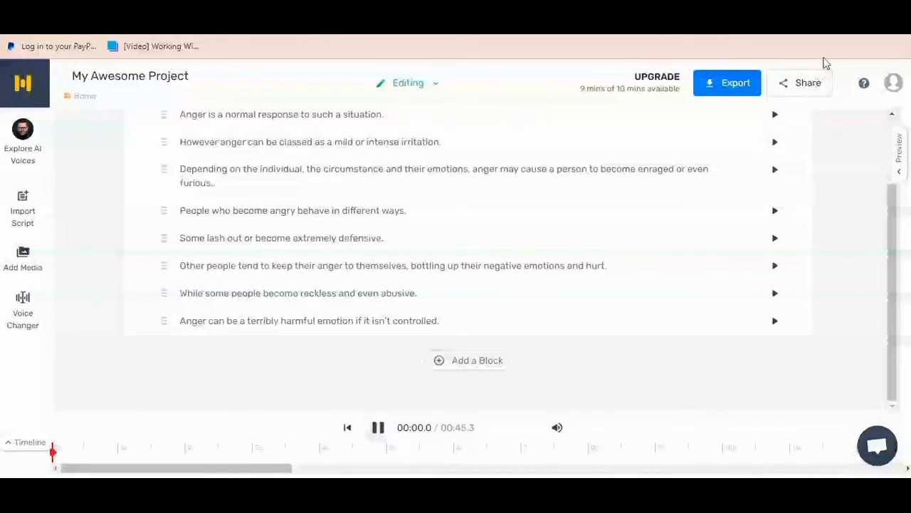
left_click(797, 22)
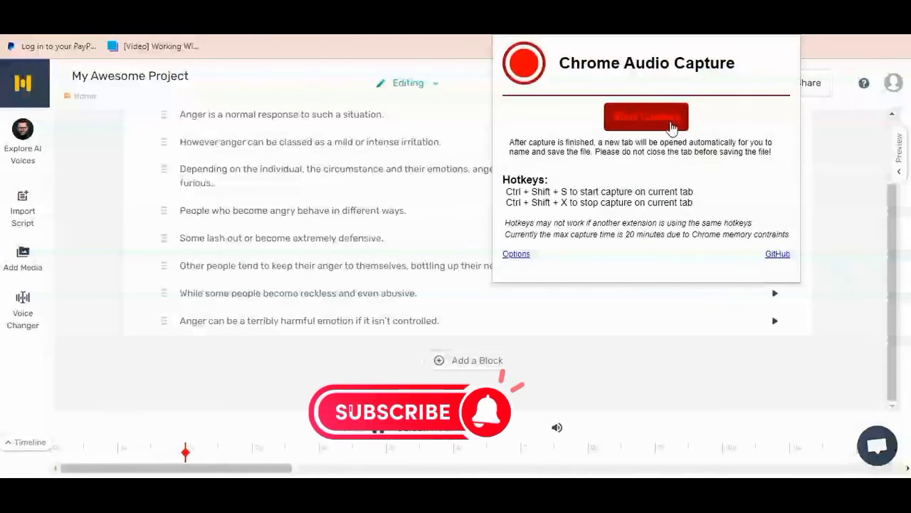
left_click(647, 116)
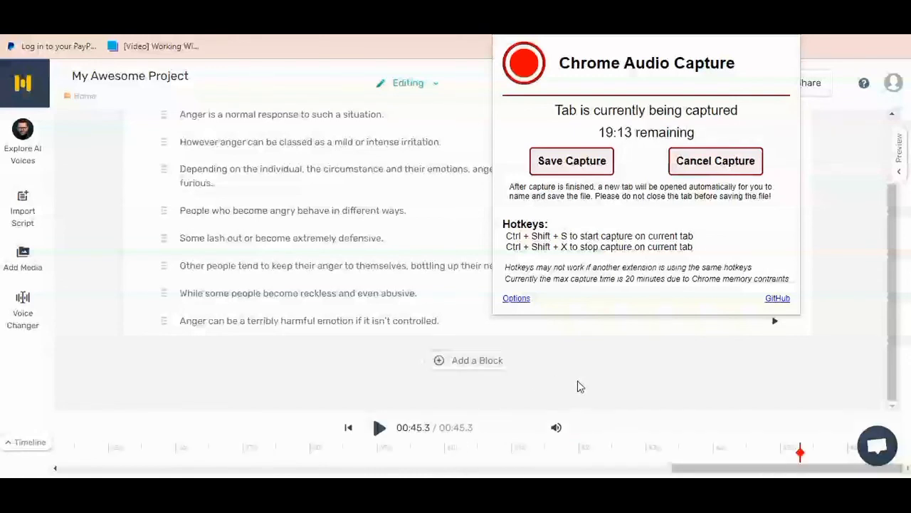
Step: Stop the capture, save it to the Desktop as an MP3 file named sjsjsdwidh, and return to the start of the project's script
left_click(573, 169)
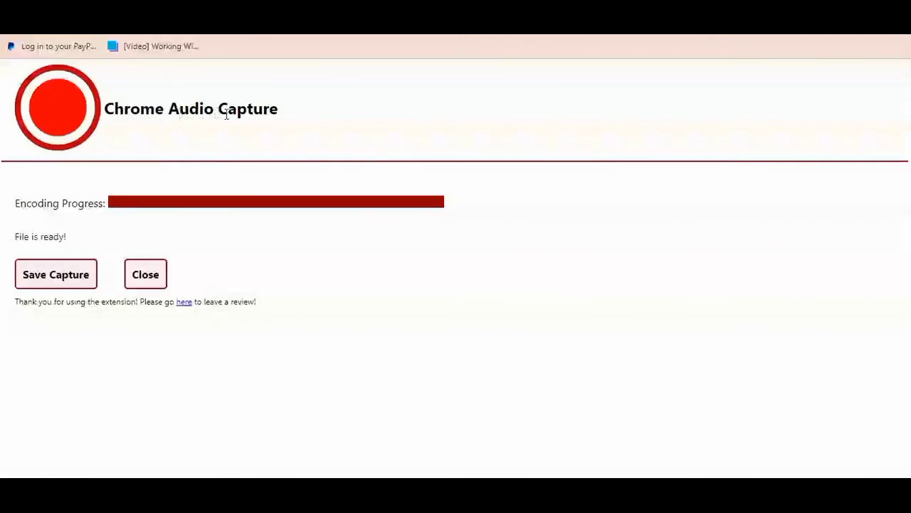
left_click(80, 281)
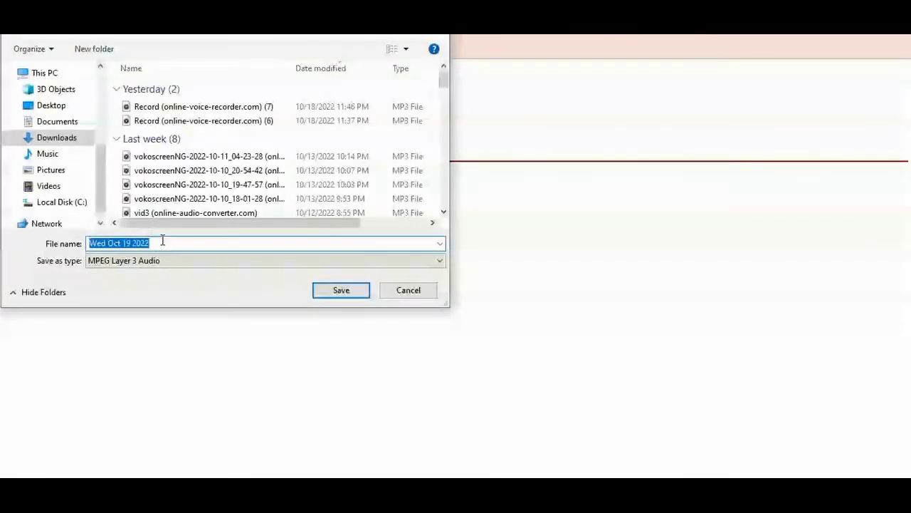
type("sjsjsdwidh")
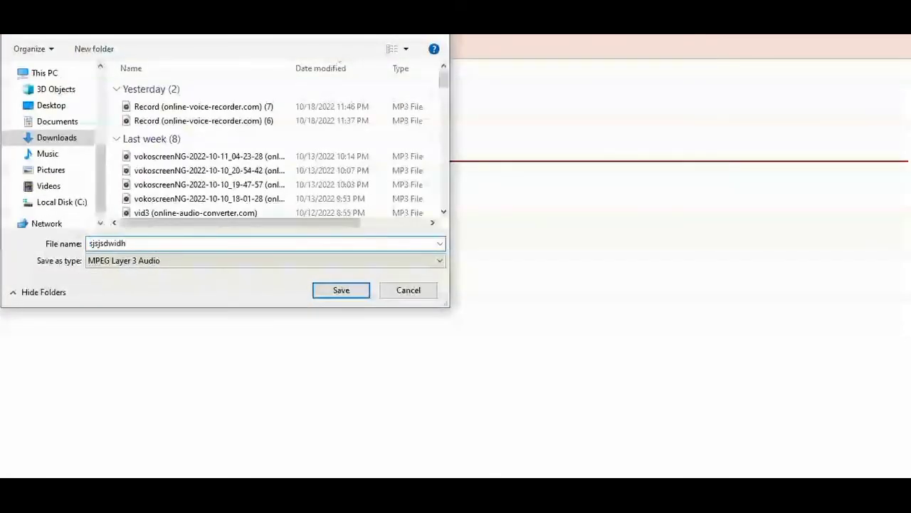
left_click(51, 105)
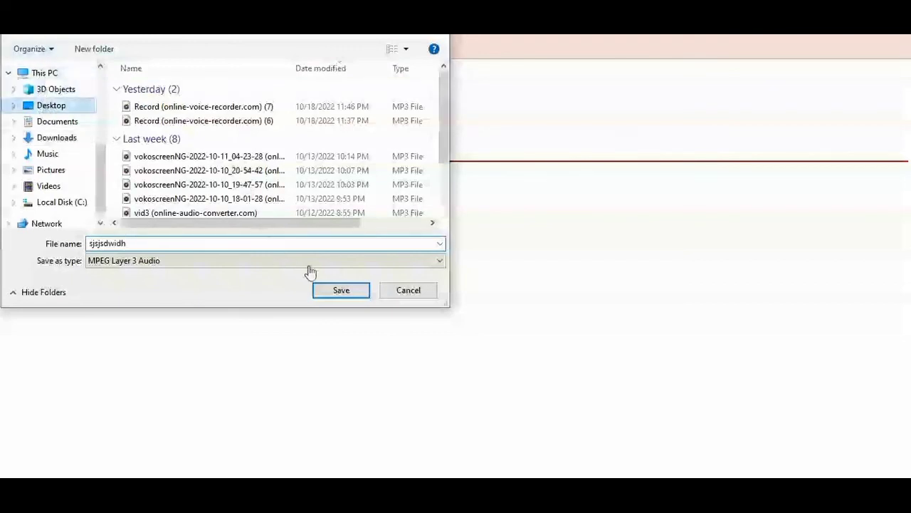
left_click(342, 293)
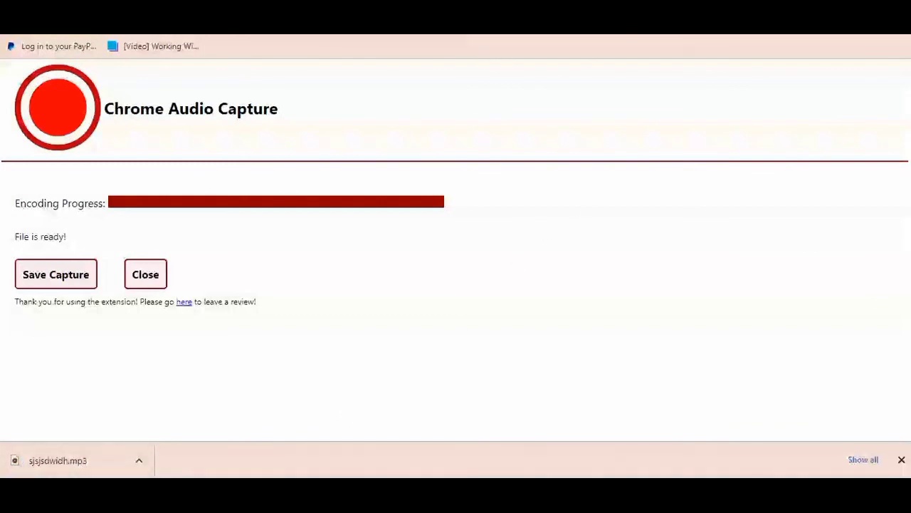
left_click(399, 22)
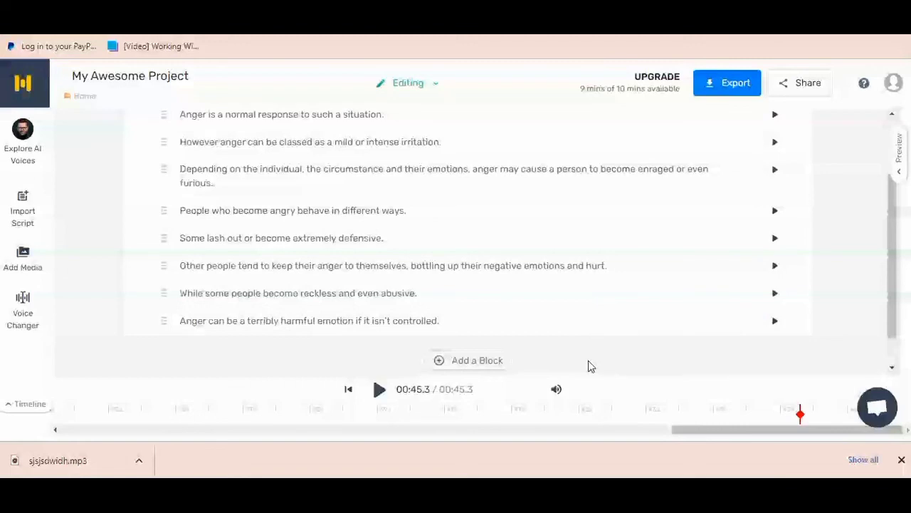
scroll(590, 366, "up", 3)
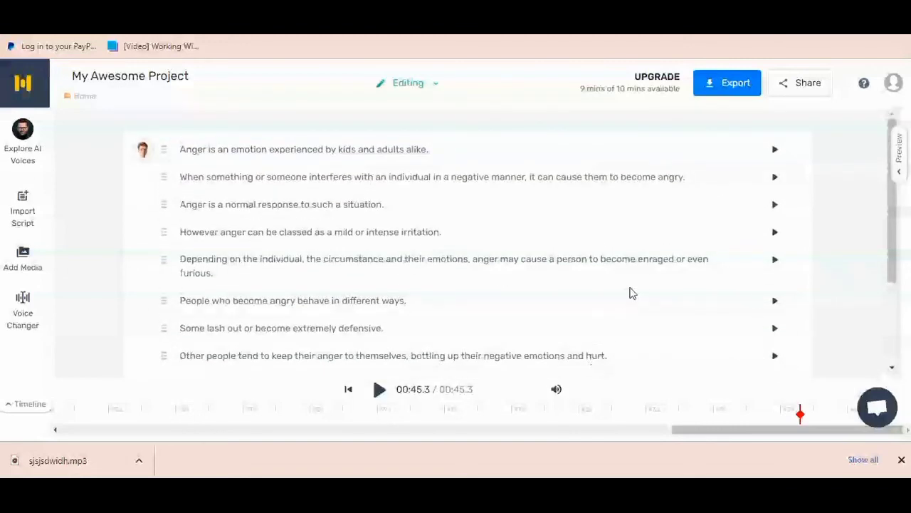